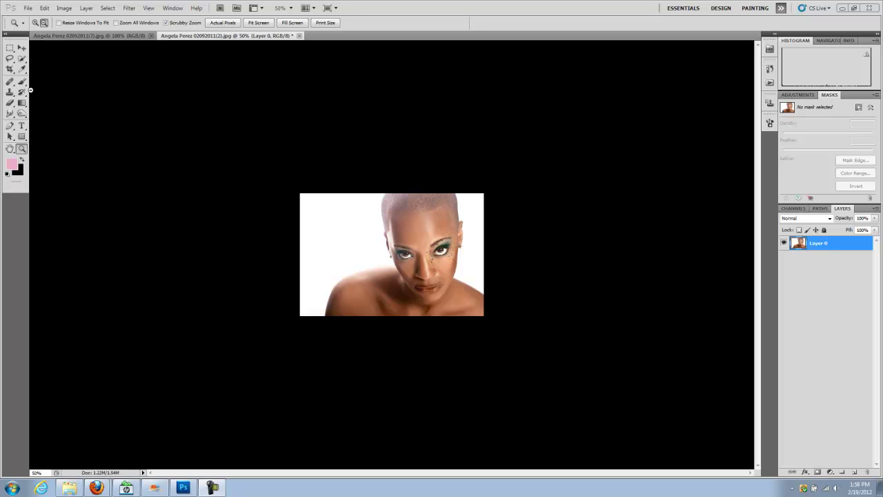
Add a new layer above the portrait and fill it with the pink foreground color at 100% opacity.
{"action": "left_click", "coordinate": [332, 261]}
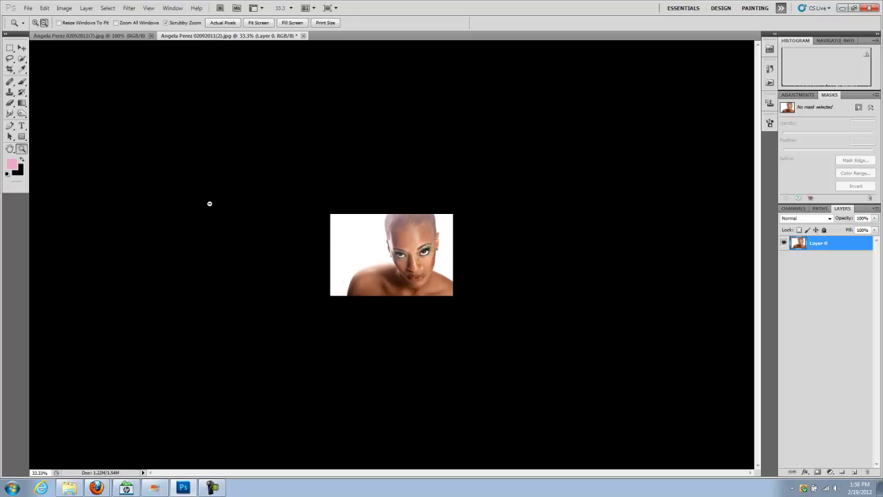
{"action": "left_click", "coordinate": [35, 23]}
{"action": "left_click", "coordinate": [376, 271]}
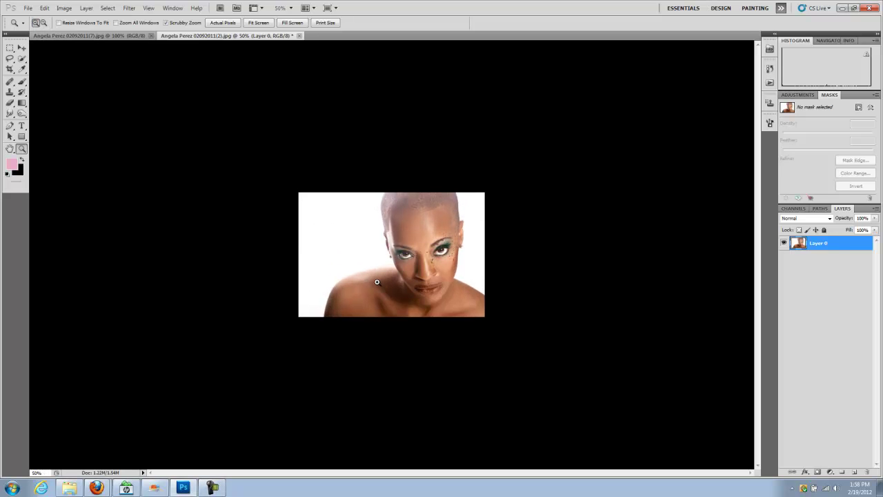
{"action": "left_click", "coordinate": [374, 284]}
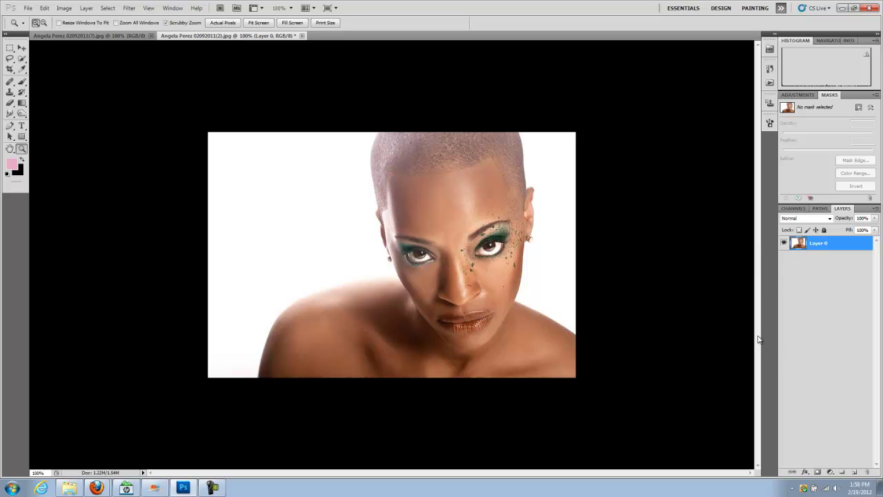
{"action": "left_click", "coordinate": [854, 473]}
{"action": "left_click", "coordinate": [46, 8]}
{"action": "left_click", "coordinate": [72, 140]}
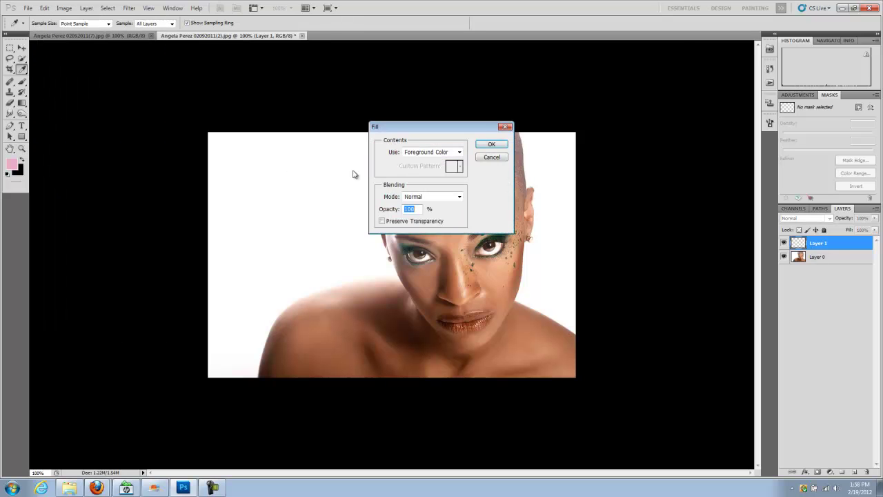
{"action": "left_click", "coordinate": [459, 153]}
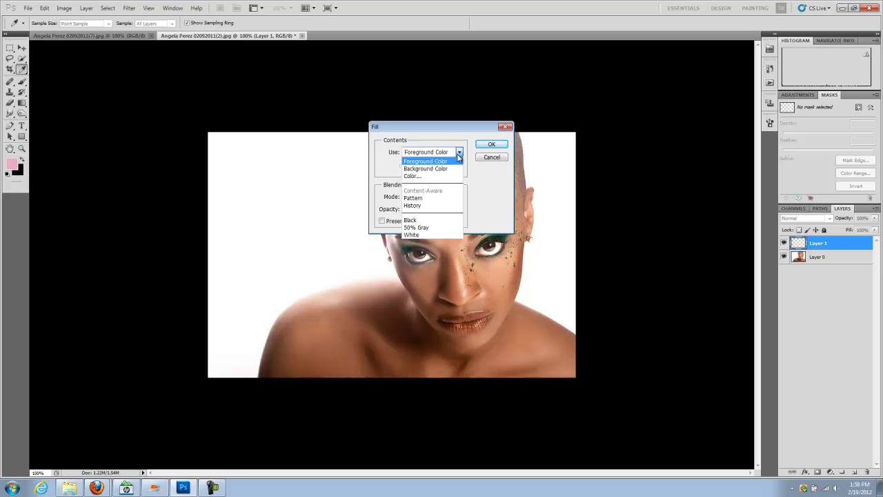
{"action": "left_click", "coordinate": [459, 158]}
{"action": "left_click", "coordinate": [500, 158]}
{"action": "key", "text": "z"}
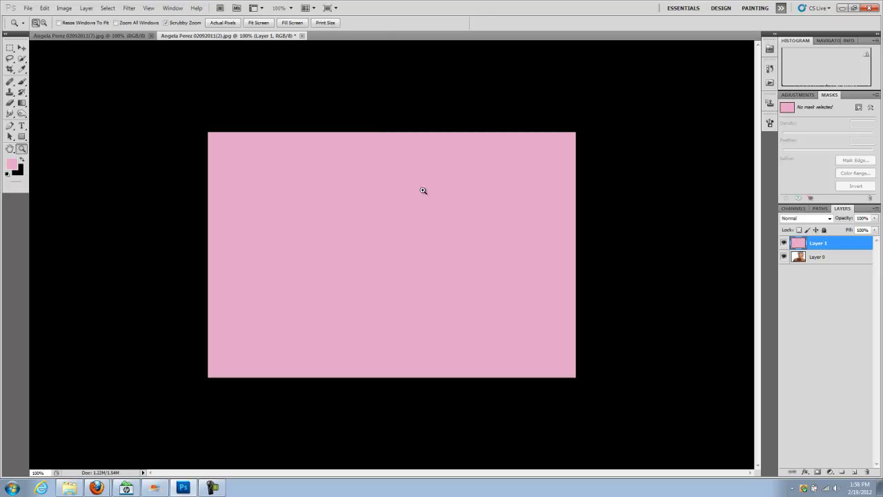
Hide the pink Layer 1 and make the portrait layer, Layer 0, the active layer.
{"action": "left_click", "coordinate": [784, 243]}
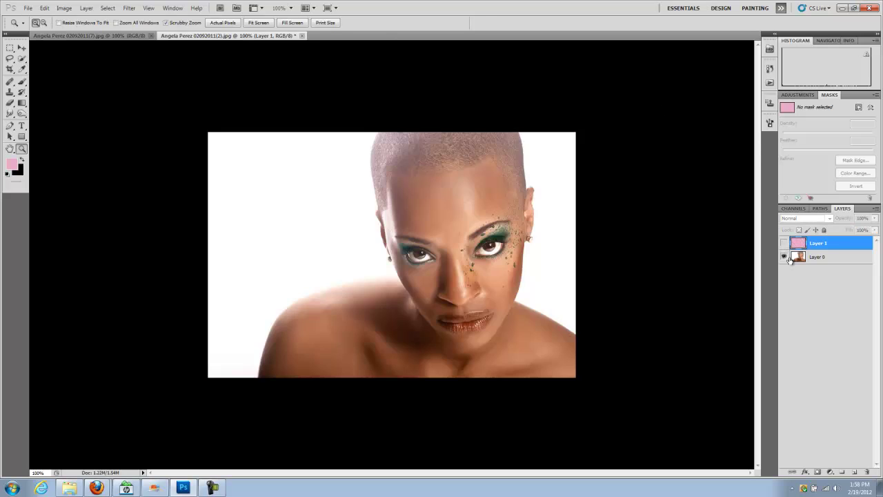
{"action": "left_click", "coordinate": [784, 243]}
{"action": "left_click", "coordinate": [794, 208]}
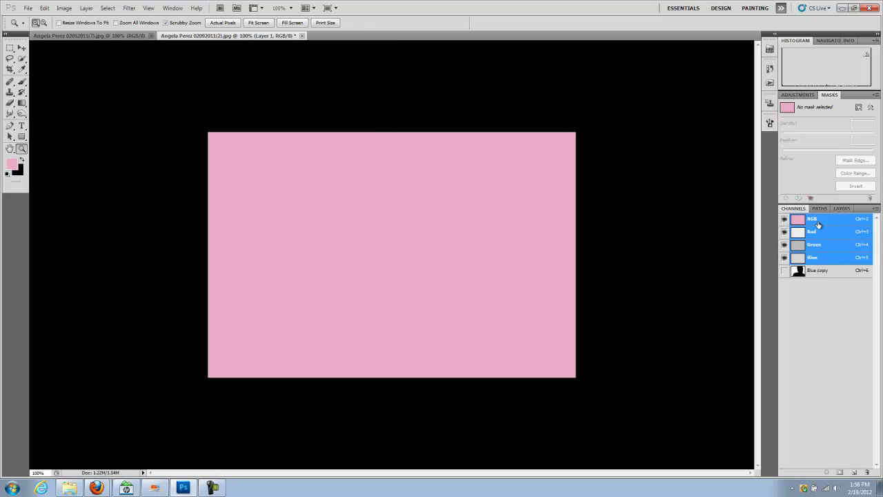
{"action": "left_click", "coordinate": [842, 209]}
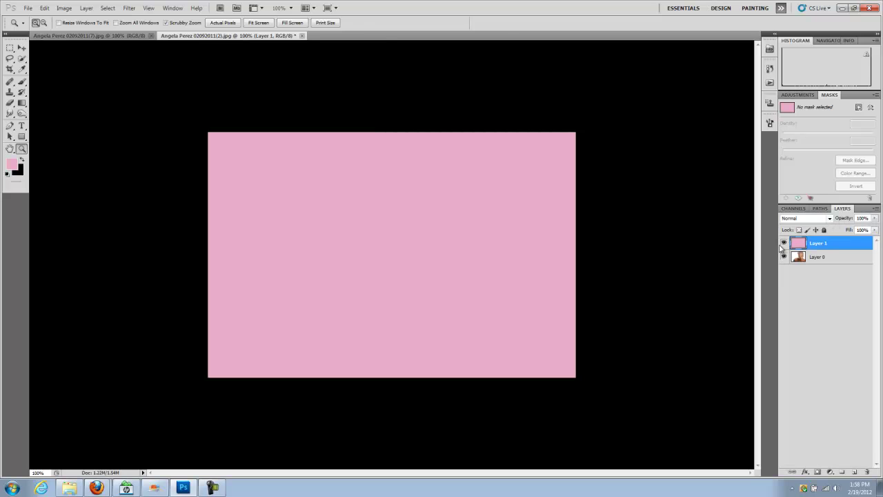
{"action": "left_click", "coordinate": [784, 243]}
{"action": "left_click", "coordinate": [830, 258]}
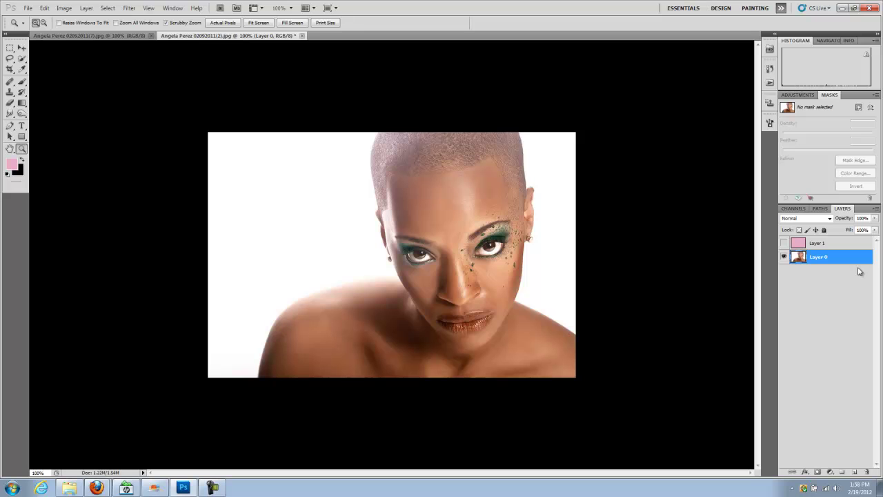
Delete the existing Blue copy channel from the document.
{"action": "left_click", "coordinate": [794, 208]}
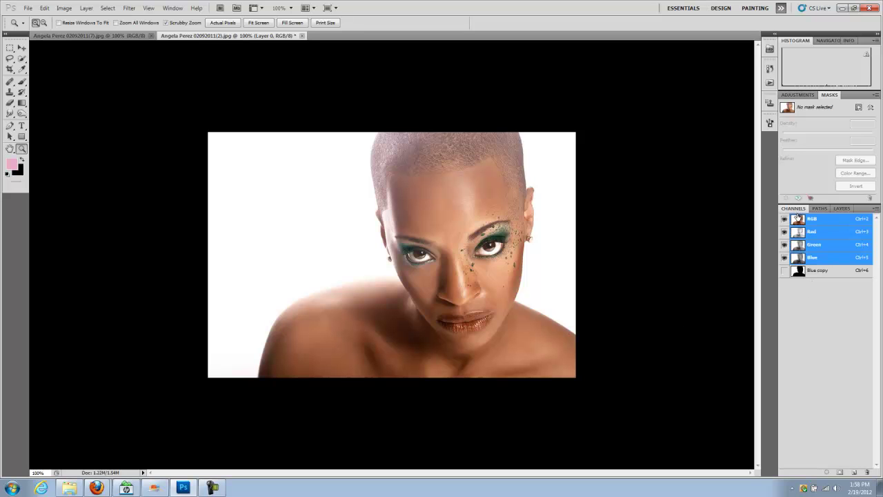
{"action": "left_click_drag", "start_coordinate": [821, 271], "coordinate": [868, 472]}
Examine the Red, Green and Blue channels one by one to compare the contrast between the subject and the background.
{"action": "left_click", "coordinate": [817, 259]}
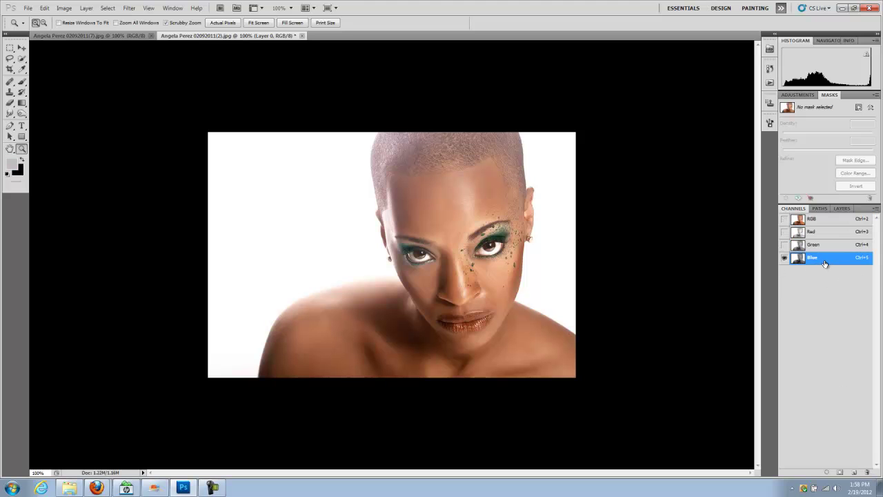
{"action": "left_click", "coordinate": [819, 247]}
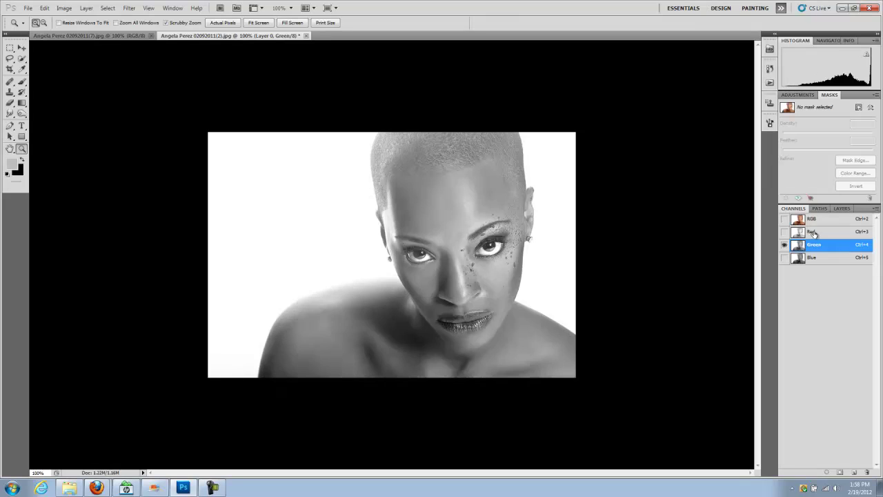
{"action": "left_click", "coordinate": [818, 234]}
{"action": "left_click", "coordinate": [814, 220]}
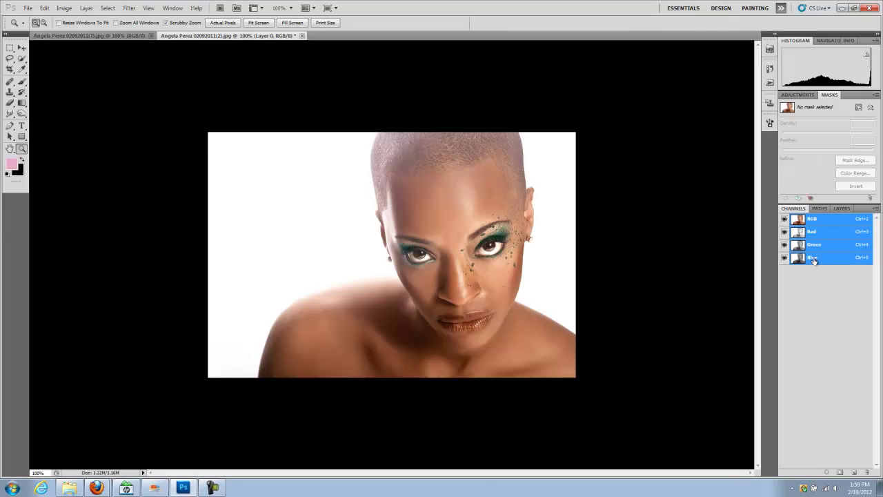
{"action": "left_click", "coordinate": [822, 263]}
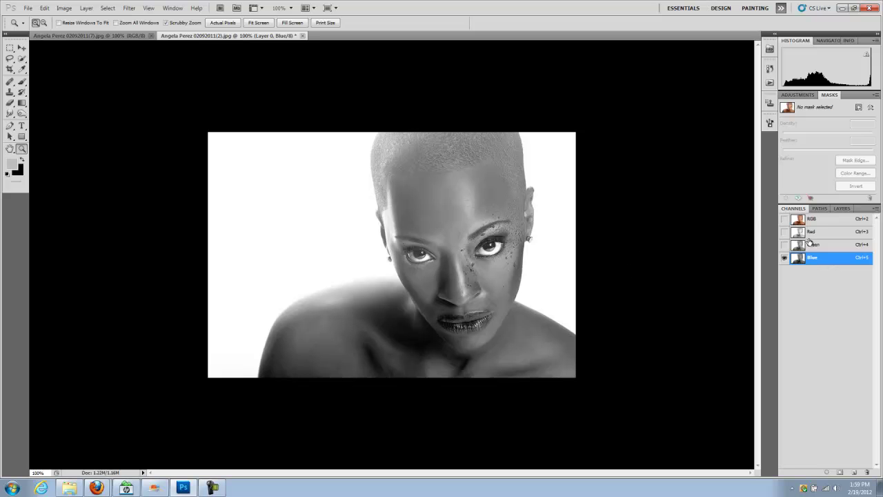
{"action": "left_click", "coordinate": [813, 233]}
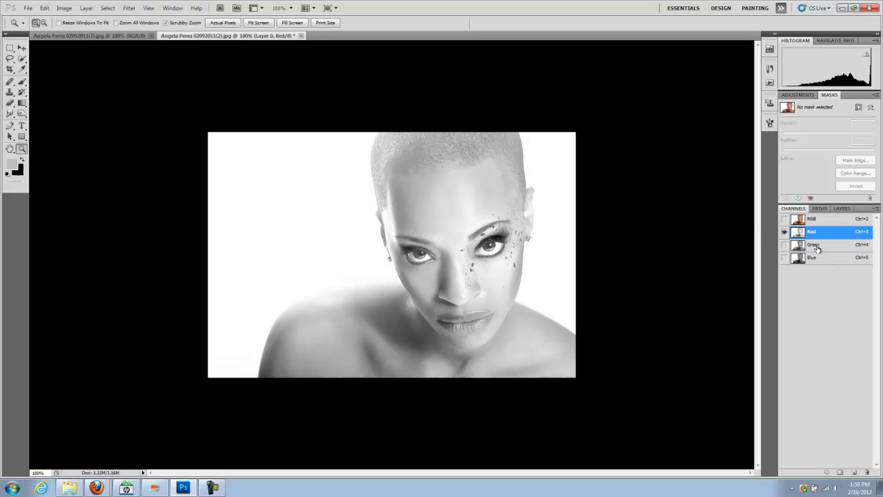
{"action": "left_click", "coordinate": [821, 247]}
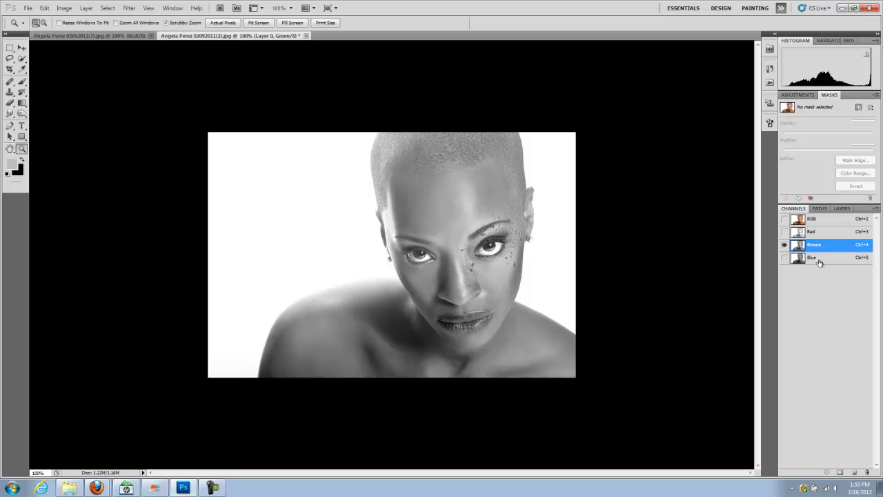
Duplicate the Blue channel and apply Levels to the copy with input black at 217 and input white at 219.
{"action": "left_click", "coordinate": [817, 258]}
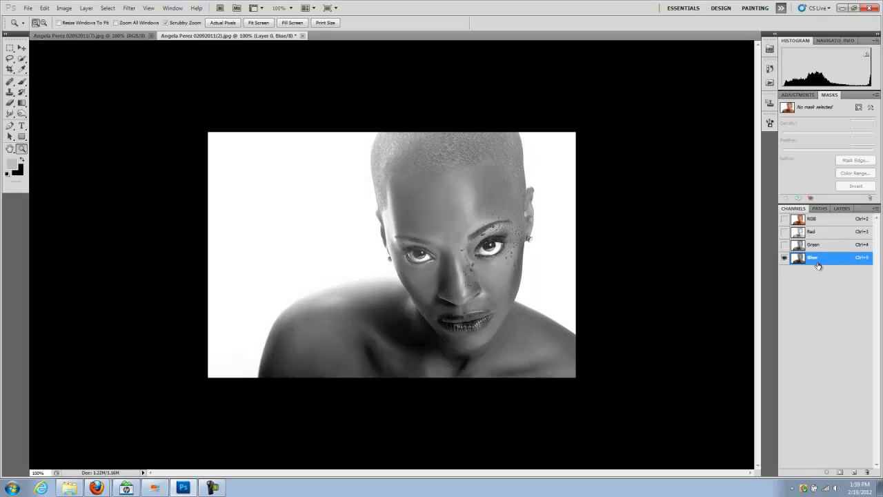
{"action": "left_click_drag", "start_coordinate": [814, 264], "coordinate": [854, 472]}
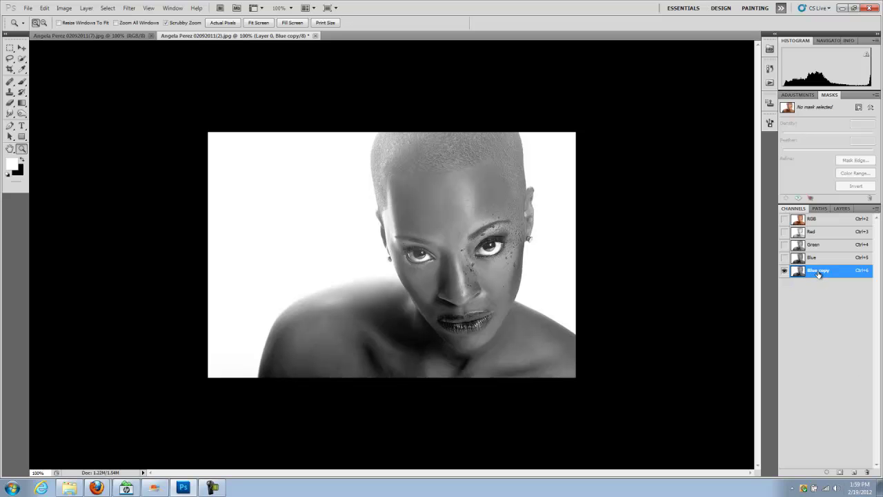
{"action": "left_click", "coordinate": [64, 8]}
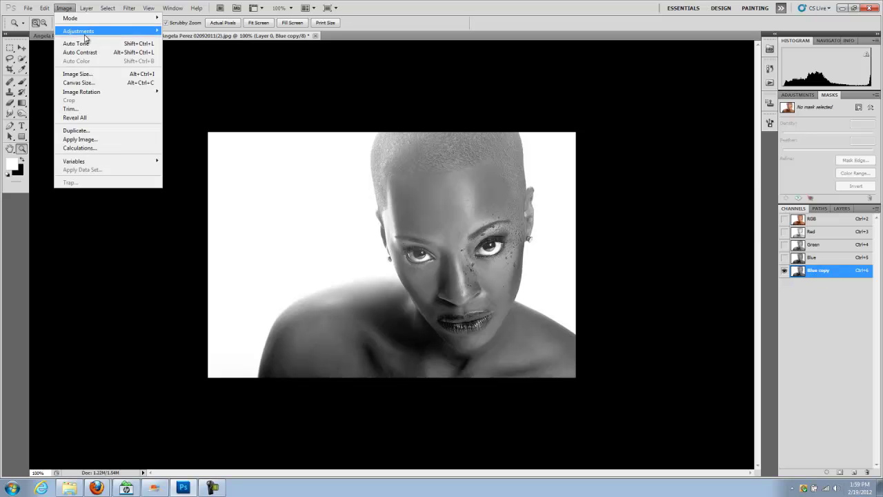
{"action": "mouse_move", "coordinate": [87, 34]}
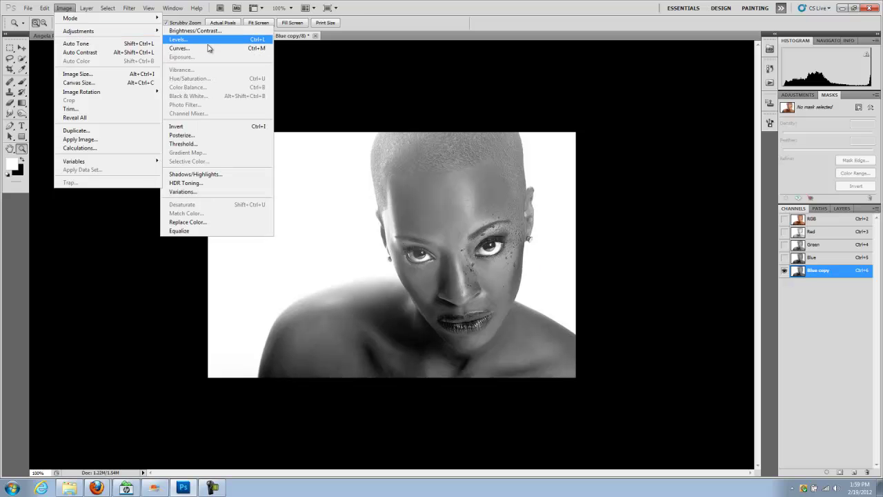
{"action": "left_click", "coordinate": [206, 40]}
{"action": "left_click_drag", "start_coordinate": [674, 206], "coordinate": [660, 207]}
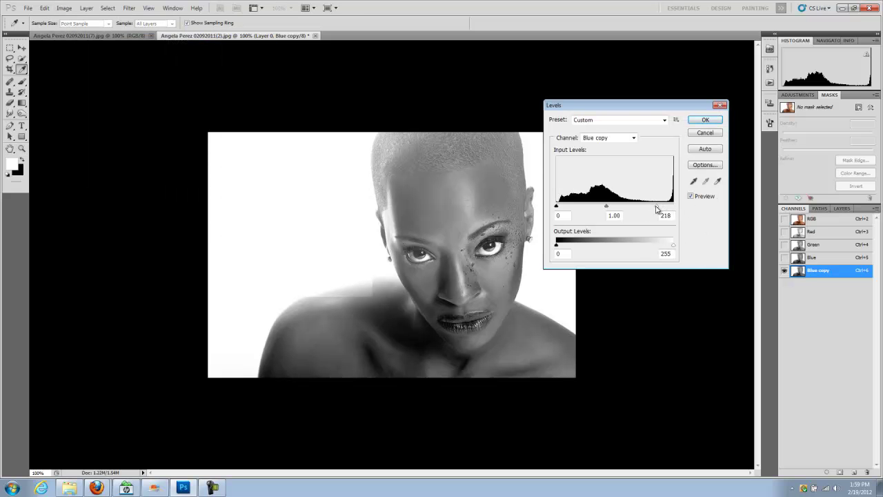
{"action": "key", "text": "ctrl+z"}
{"action": "left_click_drag", "start_coordinate": [557, 207], "coordinate": [605, 213]}
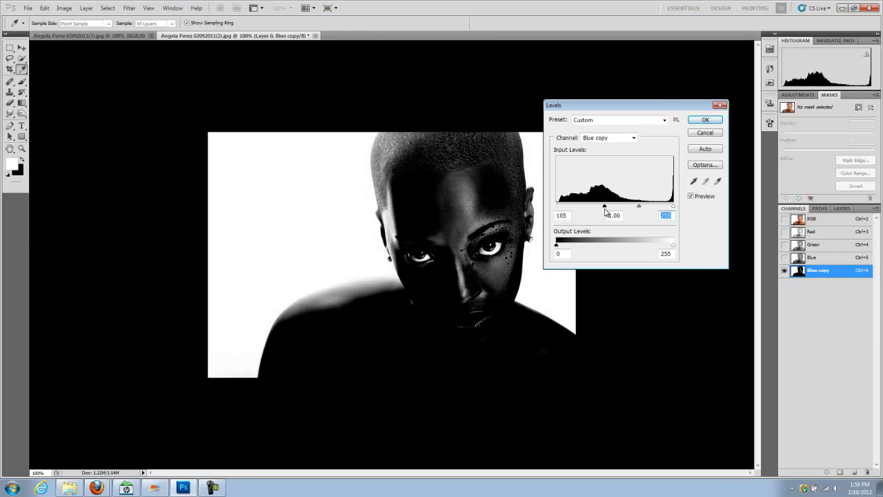
{"action": "left_click_drag", "start_coordinate": [673, 207], "coordinate": [646, 210]}
{"action": "key", "text": "ctrl+z"}
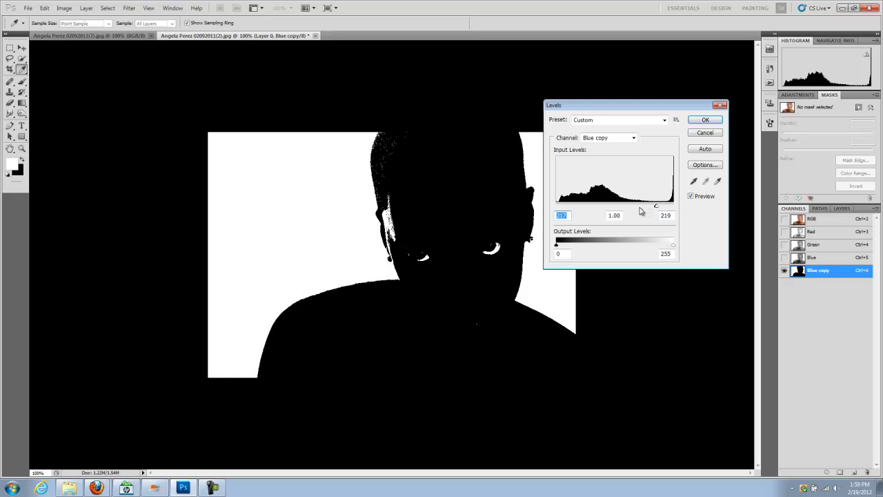
{"action": "left_click", "coordinate": [708, 119]}
{"action": "key", "text": "z"}
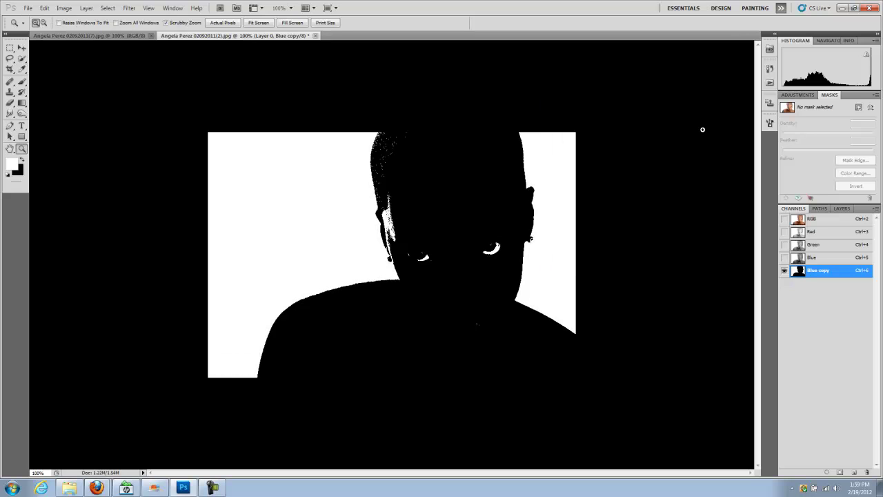
{"action": "left_click", "coordinate": [21, 113]}
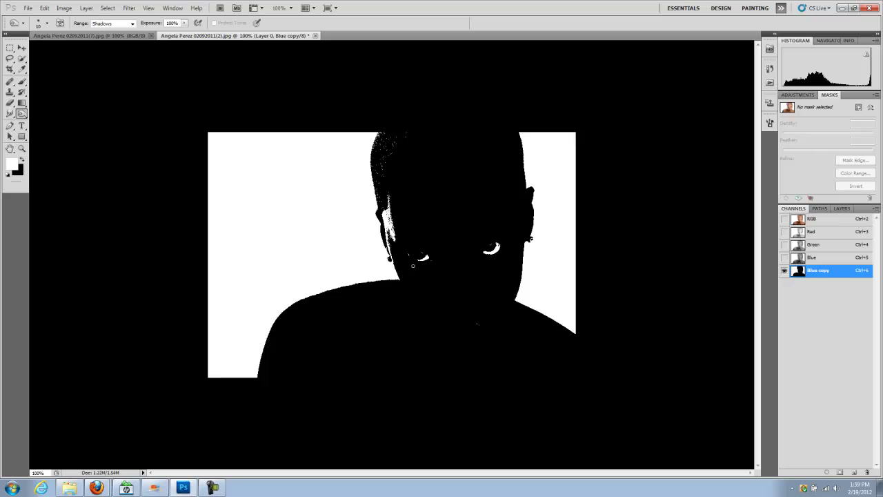
{"action": "key", "text": "]"}
{"action": "right_click", "coordinate": [22, 114]}
{"action": "left_click", "coordinate": [58, 114]}
Paint the white specks in the eyes, mouth, hair and ear area of the silhouette black with a small brush.
{"action": "left_click", "coordinate": [21, 161]}
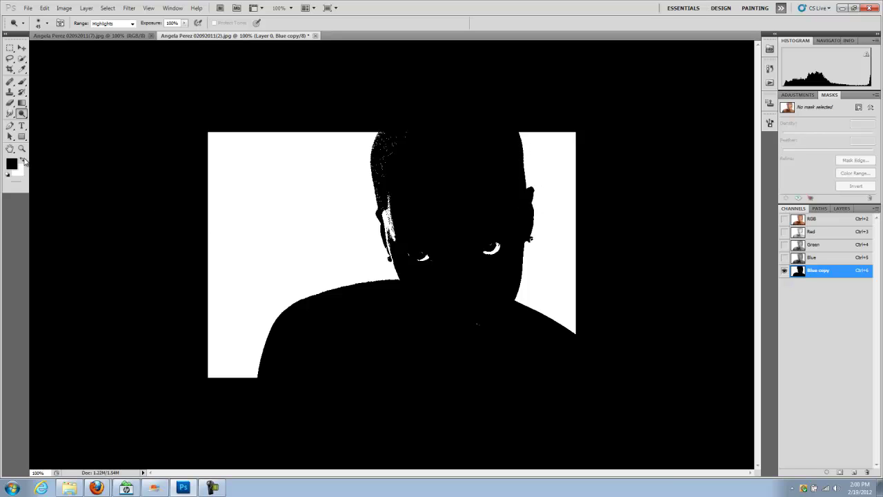
{"action": "left_click", "coordinate": [21, 81]}
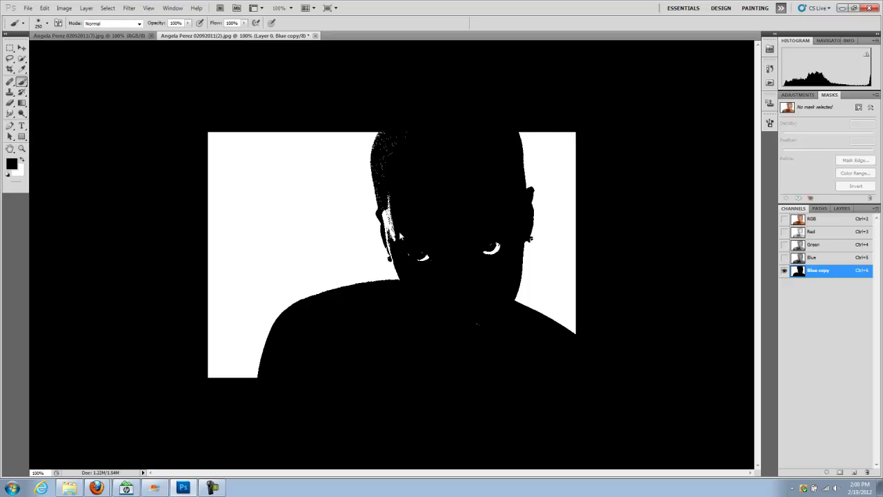
{"action": "key", "text": "bracketleft"}
{"action": "key", "text": "bracketleft"}
{"action": "key", "text": "bracketleft"}
{"action": "key", "text": "bracketleft"}
{"action": "key", "text": "bracketleft"}
{"action": "key", "text": "bracketleft"}
{"action": "key", "text": "bracketleft"}
{"action": "key", "text": "bracketleft"}
{"action": "mouse_move", "coordinate": [419, 258]}
{"action": "left_mouse_down"}
{"action": "mouse_move", "coordinate": [427, 246]}
{"action": "mouse_move", "coordinate": [418, 264]}
{"action": "mouse_move", "coordinate": [420, 254]}
{"action": "left_mouse_up"}
{"action": "left_click_drag", "start_coordinate": [488, 245], "coordinate": [499, 240]}
{"action": "left_click", "coordinate": [476, 329]}
{"action": "mouse_move", "coordinate": [384, 166]}
{"action": "left_mouse_down"}
{"action": "mouse_move", "coordinate": [409, 137]}
{"action": "mouse_move", "coordinate": [382, 169]}
{"action": "mouse_move", "coordinate": [389, 138]}
{"action": "mouse_move", "coordinate": [387, 162]}
{"action": "left_mouse_up"}
{"action": "left_click_drag", "start_coordinate": [390, 200], "coordinate": [390, 238]}
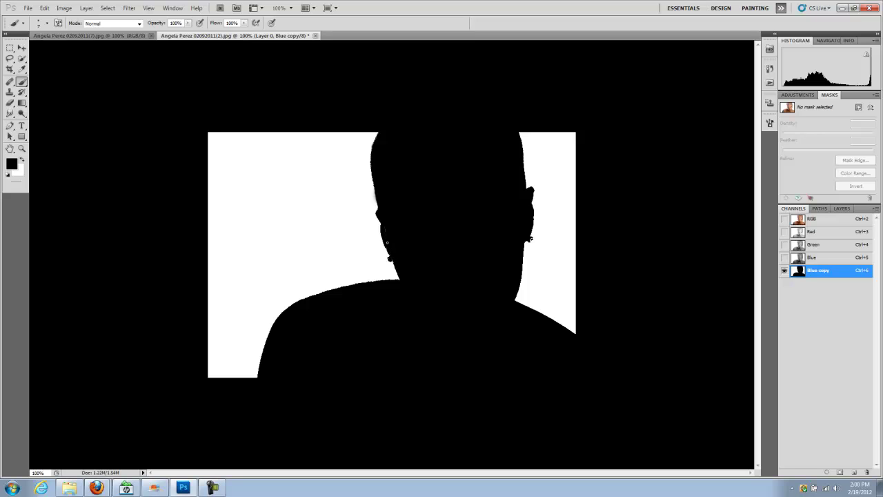
{"action": "left_click", "coordinate": [22, 114]}
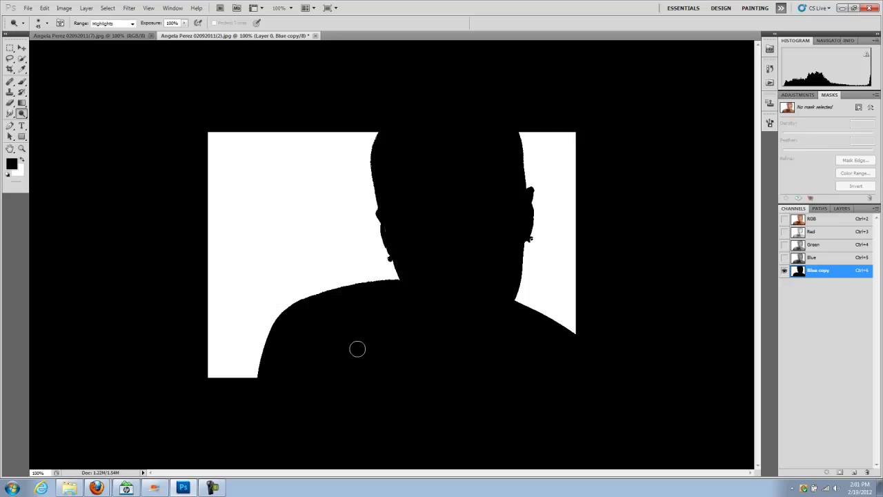
{"action": "left_click", "coordinate": [21, 81]}
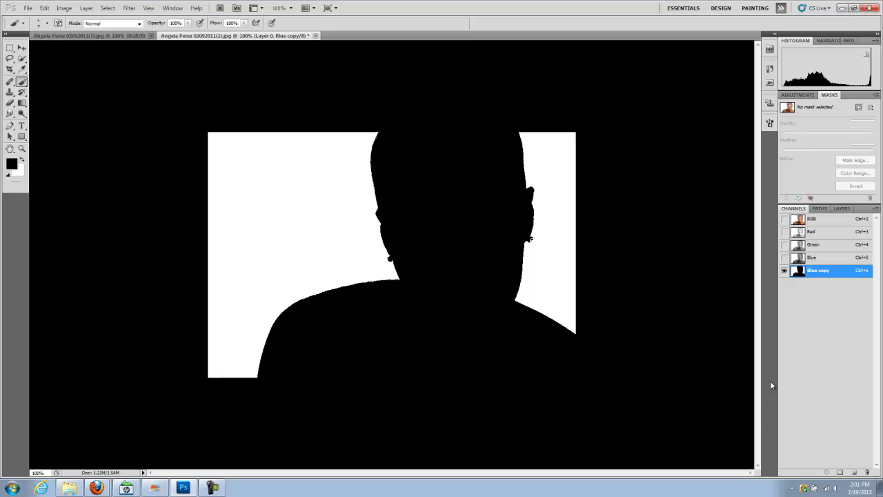
Load the Blue copy channel as a selection and use it to add a layer mask to the pink Layer 1.
{"action": "left_click_drag", "start_coordinate": [830, 274], "coordinate": [833, 456]}
{"action": "left_click", "coordinate": [828, 472]}
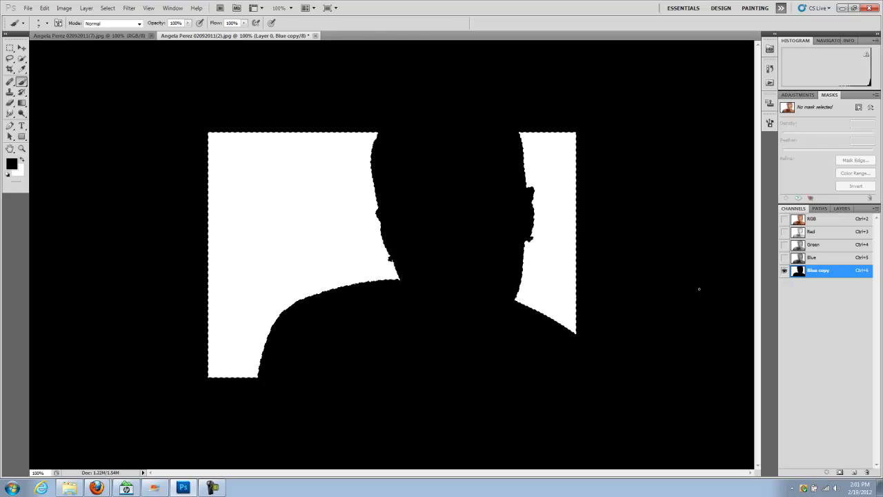
{"action": "left_click", "coordinate": [849, 210]}
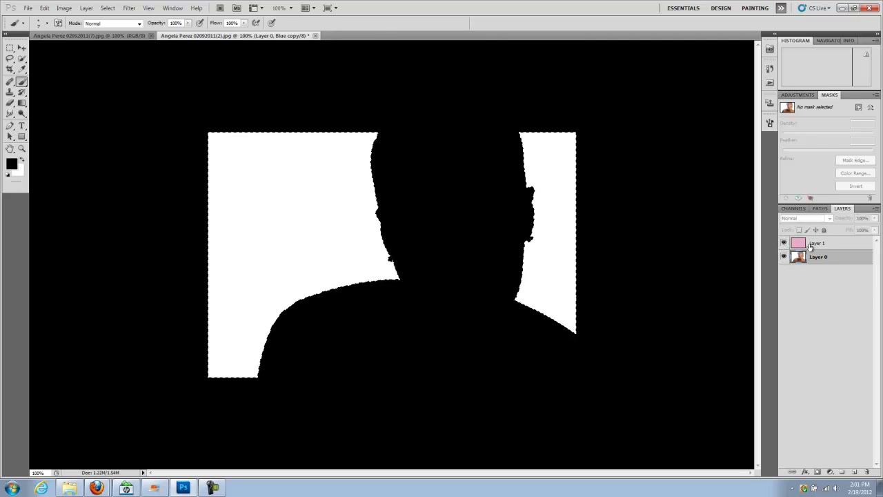
{"action": "left_click", "coordinate": [809, 246]}
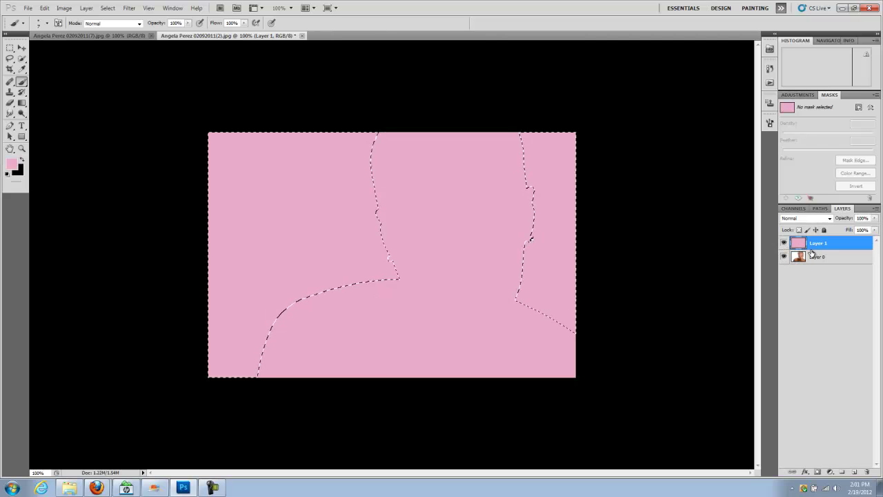
{"action": "left_click", "coordinate": [817, 473]}
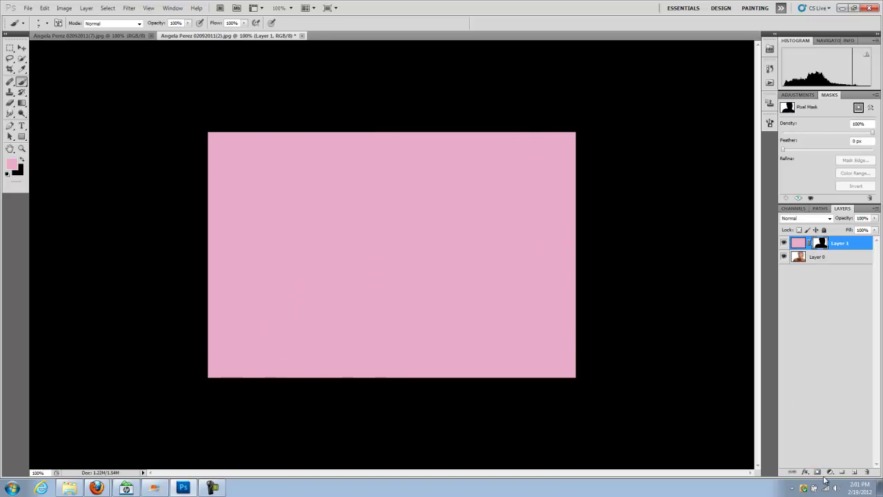
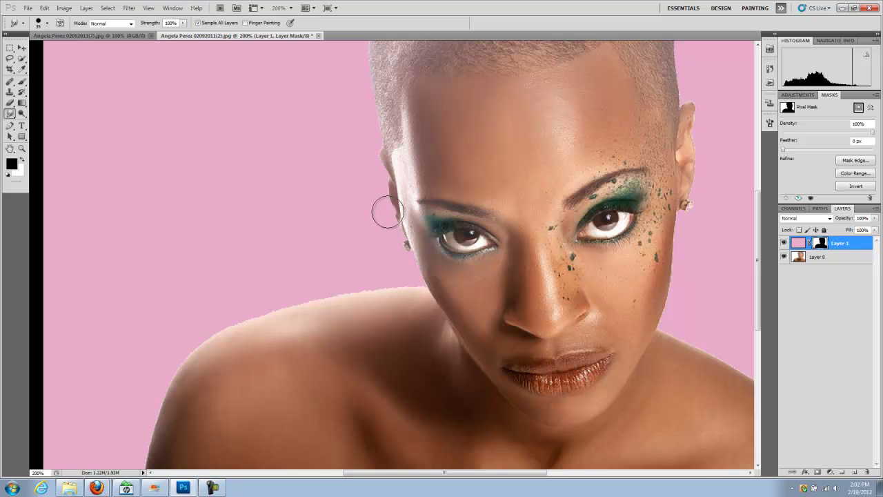
Set the Smudge tool's strength to 12% and smudge the layer mask edge along the ear and side of the head.
{"action": "left_click", "coordinate": [49, 12]}
{"action": "left_click", "coordinate": [62, 35]}
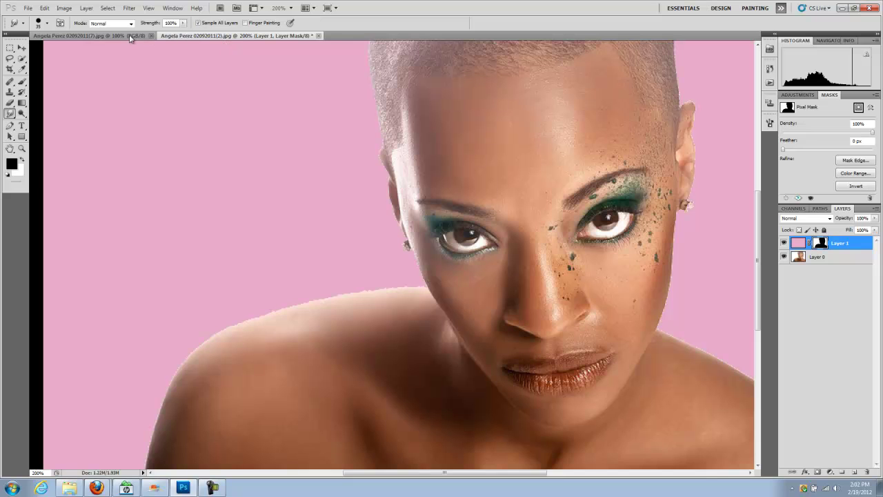
{"action": "left_click", "coordinate": [183, 24]}
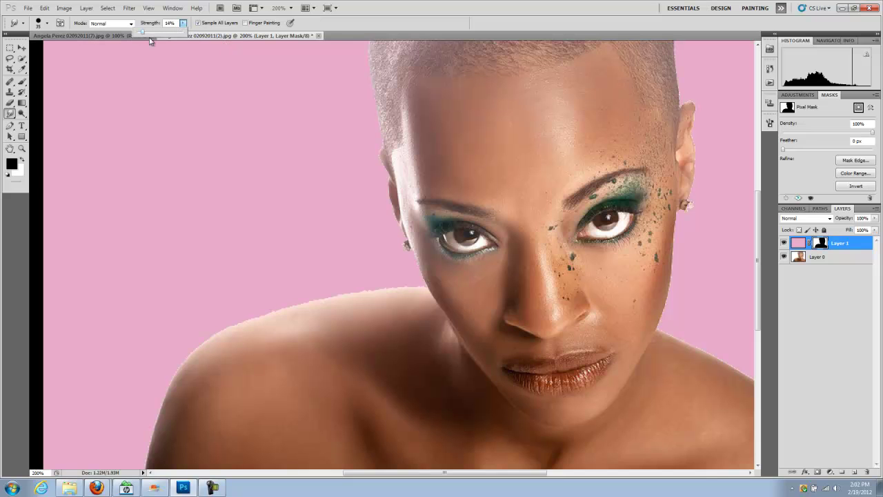
{"action": "left_click", "coordinate": [382, 205]}
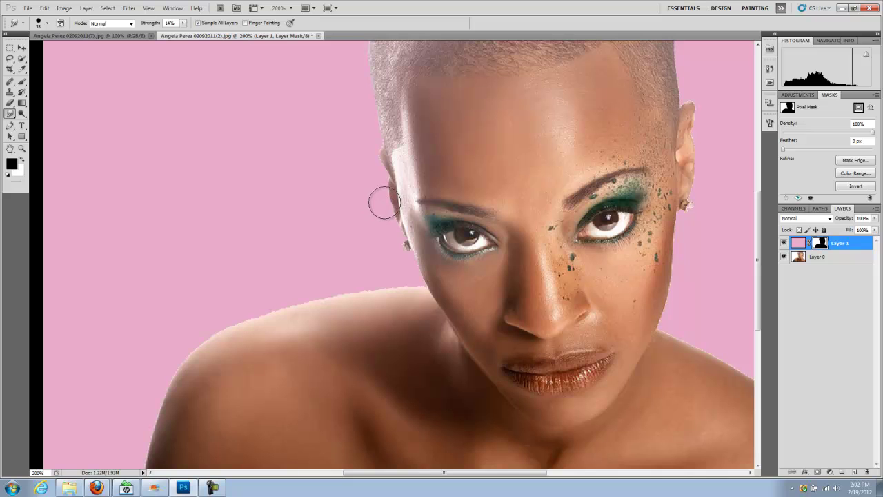
{"action": "left_click", "coordinate": [184, 24]}
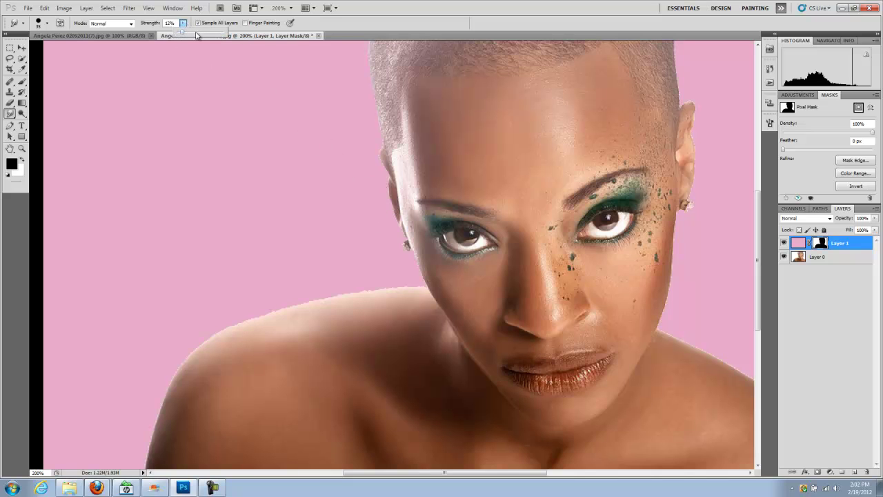
{"action": "left_click", "coordinate": [368, 159]}
{"action": "left_click_drag", "start_coordinate": [373, 172], "coordinate": [370, 130]}
Lower the Smudge strength to 3% and soften the mask edge along the hairline, near shoulder, ear and far side of the face.
{"action": "left_click", "coordinate": [184, 23]}
{"action": "left_click", "coordinate": [342, 120]}
{"action": "mouse_move", "coordinate": [361, 118]}
{"action": "left_mouse_down"}
{"action": "mouse_move", "coordinate": [361, 96]}
{"action": "mouse_move", "coordinate": [372, 92]}
{"action": "mouse_move", "coordinate": [368, 66]}
{"action": "left_mouse_up"}
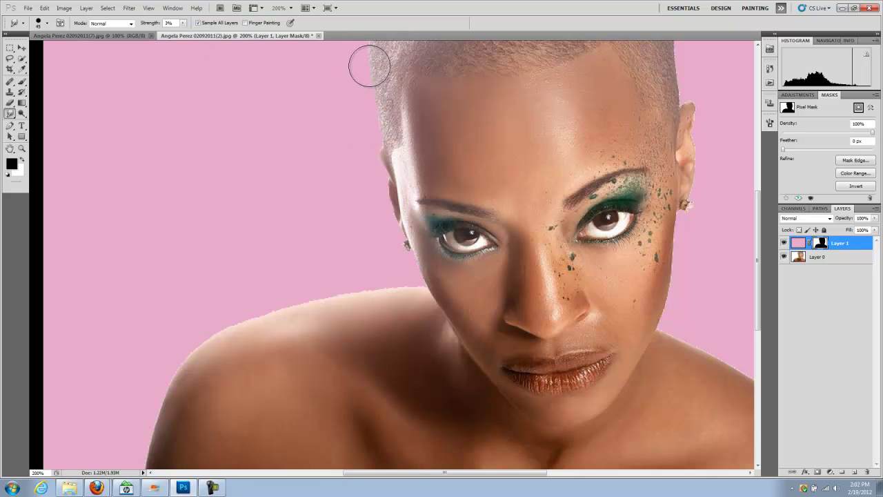
{"action": "mouse_move", "coordinate": [261, 316]}
{"action": "left_mouse_down"}
{"action": "mouse_move", "coordinate": [365, 284]}
{"action": "mouse_move", "coordinate": [365, 273]}
{"action": "mouse_move", "coordinate": [370, 295]}
{"action": "mouse_move", "coordinate": [383, 271]}
{"action": "mouse_move", "coordinate": [384, 284]}
{"action": "mouse_move", "coordinate": [403, 277]}
{"action": "mouse_move", "coordinate": [403, 287]}
{"action": "mouse_move", "coordinate": [391, 273]}
{"action": "mouse_move", "coordinate": [391, 288]}
{"action": "mouse_move", "coordinate": [325, 276]}
{"action": "mouse_move", "coordinate": [316, 290]}
{"action": "mouse_move", "coordinate": [283, 290]}
{"action": "mouse_move", "coordinate": [209, 310]}
{"action": "mouse_move", "coordinate": [230, 320]}
{"action": "mouse_move", "coordinate": [194, 326]}
{"action": "mouse_move", "coordinate": [164, 363]}
{"action": "mouse_move", "coordinate": [173, 366]}
{"action": "mouse_move", "coordinate": [151, 405]}
{"action": "mouse_move", "coordinate": [165, 406]}
{"action": "mouse_move", "coordinate": [138, 415]}
{"action": "mouse_move", "coordinate": [139, 427]}
{"action": "mouse_move", "coordinate": [152, 426]}
{"action": "mouse_move", "coordinate": [133, 446]}
{"action": "mouse_move", "coordinate": [160, 455]}
{"action": "mouse_move", "coordinate": [132, 455]}
{"action": "mouse_move", "coordinate": [160, 456]}
{"action": "mouse_move", "coordinate": [134, 449]}
{"action": "mouse_move", "coordinate": [152, 437]}
{"action": "mouse_move", "coordinate": [141, 426]}
{"action": "mouse_move", "coordinate": [154, 424]}
{"action": "mouse_move", "coordinate": [146, 420]}
{"action": "mouse_move", "coordinate": [160, 443]}
{"action": "mouse_move", "coordinate": [138, 450]}
{"action": "left_mouse_up"}
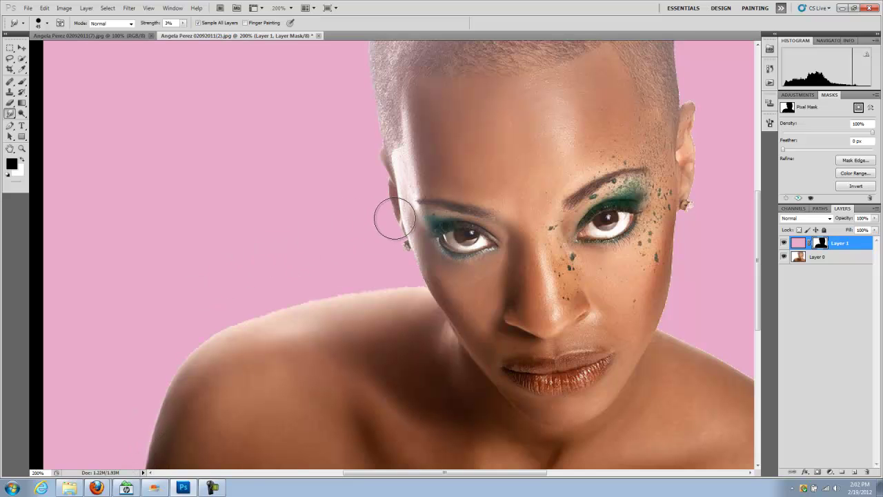
{"action": "left_click_drag", "start_coordinate": [385, 216], "coordinate": [380, 197]}
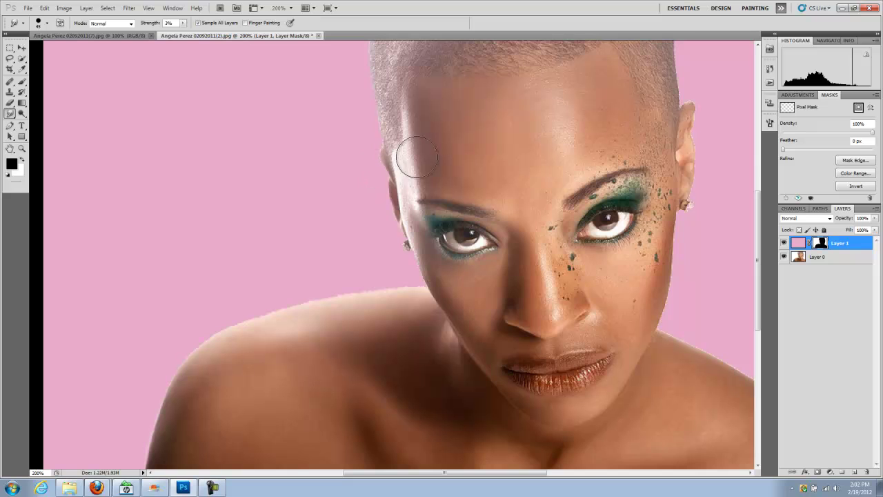
{"action": "mouse_move", "coordinate": [701, 198]}
{"action": "left_mouse_down"}
{"action": "mouse_move", "coordinate": [715, 107]}
{"action": "mouse_move", "coordinate": [695, 108]}
{"action": "mouse_move", "coordinate": [711, 112]}
{"action": "mouse_move", "coordinate": [694, 126]}
{"action": "mouse_move", "coordinate": [714, 118]}
{"action": "mouse_move", "coordinate": [698, 130]}
{"action": "mouse_move", "coordinate": [710, 146]}
{"action": "mouse_move", "coordinate": [697, 156]}
{"action": "mouse_move", "coordinate": [711, 150]}
{"action": "mouse_move", "coordinate": [694, 158]}
{"action": "mouse_move", "coordinate": [710, 138]}
{"action": "mouse_move", "coordinate": [690, 150]}
{"action": "mouse_move", "coordinate": [716, 176]}
{"action": "mouse_move", "coordinate": [699, 166]}
{"action": "mouse_move", "coordinate": [720, 187]}
{"action": "mouse_move", "coordinate": [708, 165]}
{"action": "mouse_move", "coordinate": [712, 177]}
{"action": "mouse_move", "coordinate": [702, 178]}
{"action": "mouse_move", "coordinate": [720, 205]}
{"action": "mouse_move", "coordinate": [700, 214]}
{"action": "mouse_move", "coordinate": [692, 202]}
{"action": "mouse_move", "coordinate": [711, 199]}
{"action": "mouse_move", "coordinate": [697, 194]}
{"action": "mouse_move", "coordinate": [683, 222]}
{"action": "mouse_move", "coordinate": [690, 242]}
{"action": "mouse_move", "coordinate": [679, 237]}
{"action": "mouse_move", "coordinate": [697, 220]}
{"action": "mouse_move", "coordinate": [685, 225]}
{"action": "mouse_move", "coordinate": [693, 220]}
{"action": "mouse_move", "coordinate": [691, 265]}
{"action": "mouse_move", "coordinate": [676, 266]}
{"action": "mouse_move", "coordinate": [687, 266]}
{"action": "mouse_move", "coordinate": [696, 245]}
{"action": "mouse_move", "coordinate": [688, 239]}
{"action": "mouse_move", "coordinate": [698, 282]}
{"action": "mouse_move", "coordinate": [672, 291]}
{"action": "mouse_move", "coordinate": [680, 292]}
{"action": "mouse_move", "coordinate": [676, 322]}
{"action": "mouse_move", "coordinate": [661, 315]}
{"action": "mouse_move", "coordinate": [680, 321]}
{"action": "mouse_move", "coordinate": [670, 326]}
{"action": "mouse_move", "coordinate": [688, 298]}
{"action": "mouse_move", "coordinate": [679, 292]}
{"action": "mouse_move", "coordinate": [695, 339]}
{"action": "mouse_move", "coordinate": [687, 334]}
{"action": "mouse_move", "coordinate": [688, 343]}
{"action": "mouse_move", "coordinate": [694, 332]}
{"action": "mouse_move", "coordinate": [682, 321]}
{"action": "mouse_move", "coordinate": [666, 329]}
{"action": "mouse_move", "coordinate": [727, 341]}
{"action": "left_mouse_up"}
Smudge the layer mask edge along both sides of the upper head with the 45 px brush.
{"action": "scroll", "coordinate": [759, 287], "scroll_direction": "up", "scroll_amount": 3}
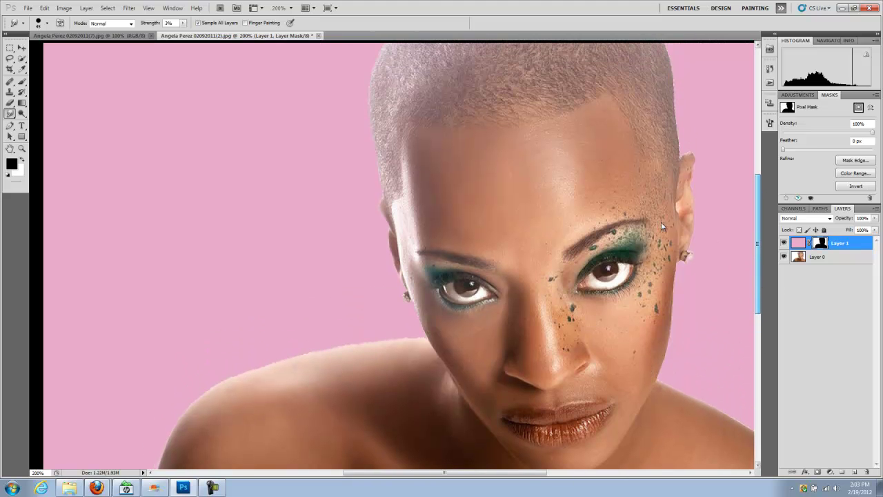
{"action": "left_click", "coordinate": [46, 23]}
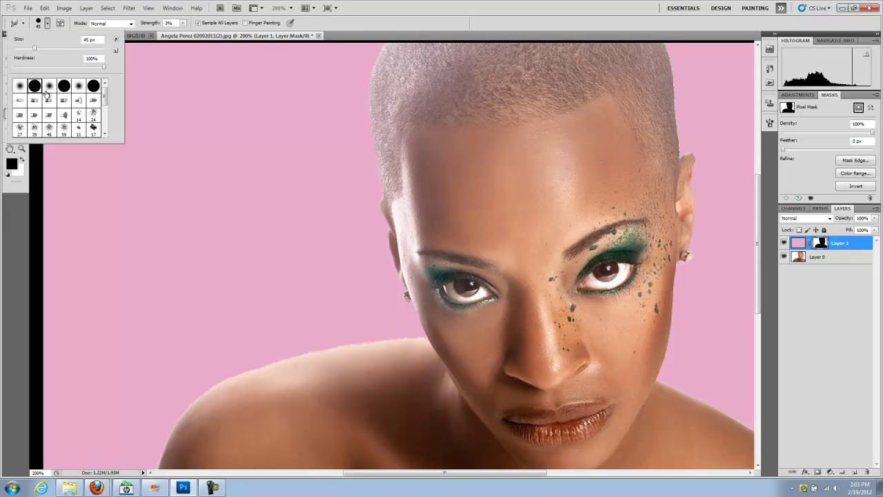
{"action": "left_click", "coordinate": [376, 31]}
{"action": "mouse_move", "coordinate": [357, 104]}
{"action": "left_mouse_down"}
{"action": "mouse_move", "coordinate": [373, 69]}
{"action": "mouse_move", "coordinate": [386, 63]}
{"action": "left_mouse_up"}
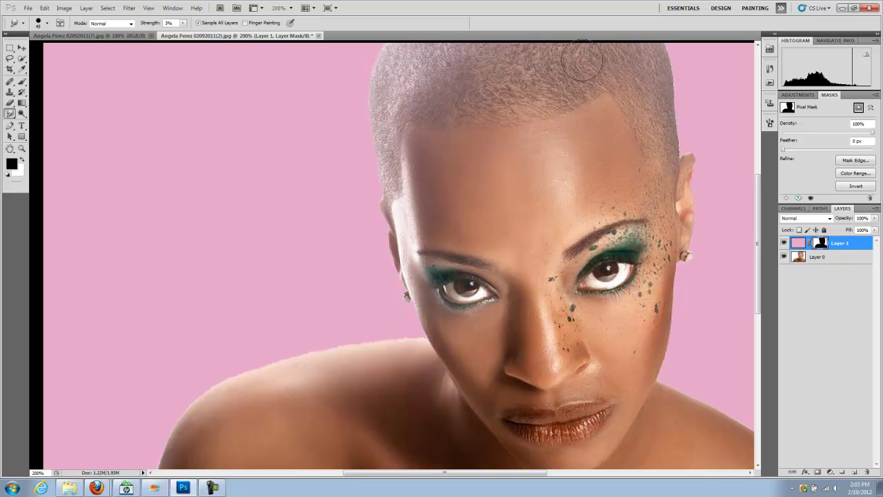
{"action": "mouse_move", "coordinate": [685, 73]}
{"action": "left_mouse_down"}
{"action": "mouse_move", "coordinate": [680, 60]}
{"action": "mouse_move", "coordinate": [685, 89]}
{"action": "mouse_move", "coordinate": [670, 91]}
{"action": "mouse_move", "coordinate": [690, 80]}
{"action": "mouse_move", "coordinate": [686, 124]}
{"action": "mouse_move", "coordinate": [694, 141]}
{"action": "mouse_move", "coordinate": [680, 143]}
{"action": "mouse_move", "coordinate": [702, 142]}
{"action": "mouse_move", "coordinate": [690, 152]}
{"action": "left_mouse_up"}
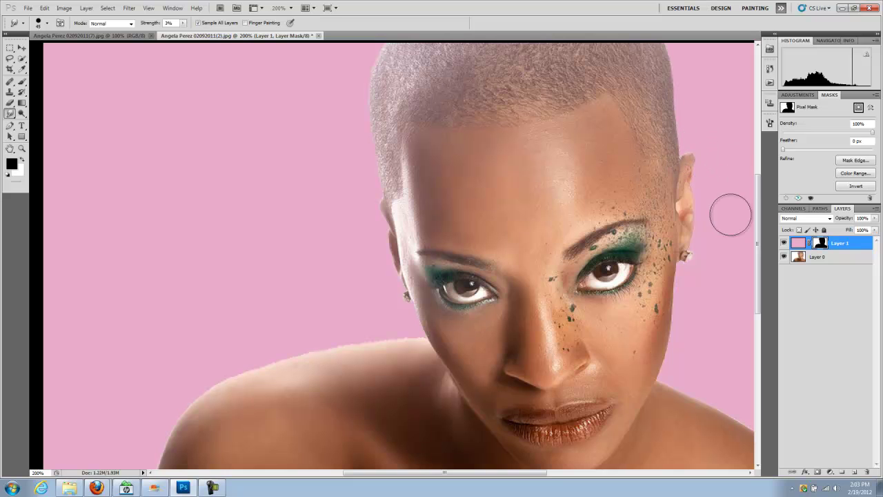
Smudge the layer mask edge along the shoulder beside the image's right border.
{"action": "scroll", "coordinate": [729, 230], "scroll_direction": "down", "scroll_amount": 1}
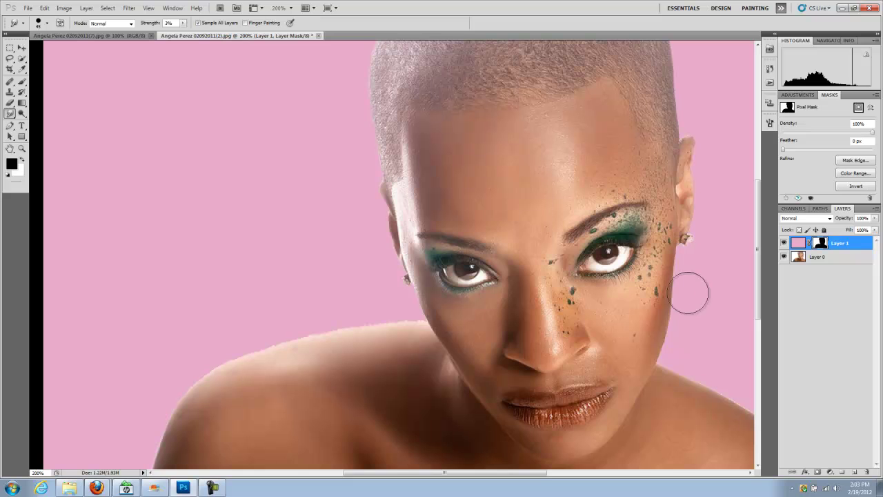
{"action": "scroll", "coordinate": [759, 276], "scroll_direction": "down", "scroll_amount": 4}
{"action": "scroll", "coordinate": [752, 290], "scroll_direction": "down", "scroll_amount": 2}
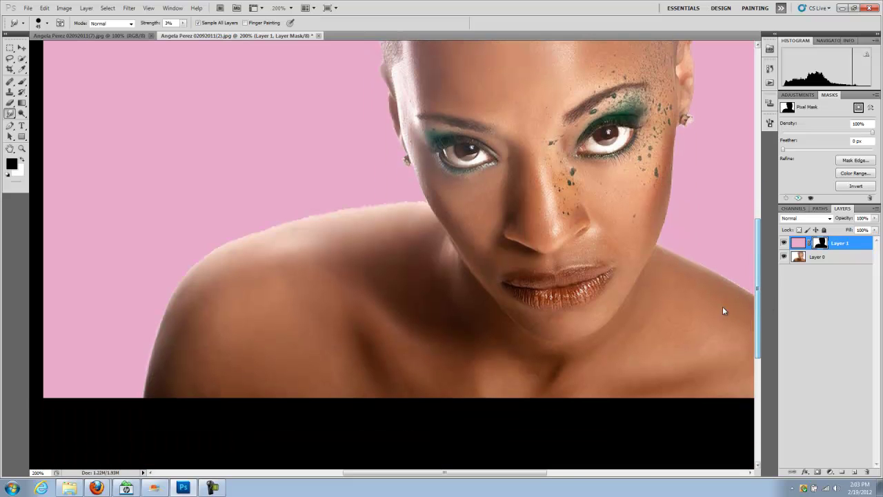
{"action": "left_click_drag", "start_coordinate": [516, 473], "coordinate": [573, 477]}
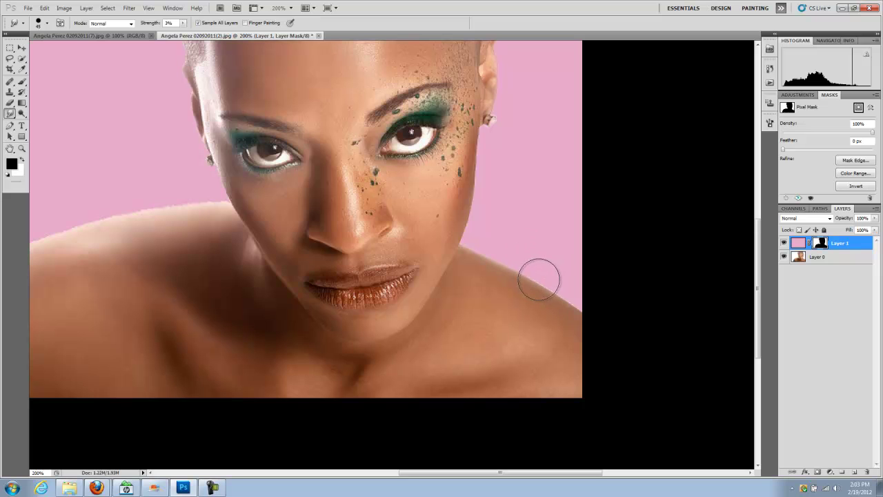
{"action": "left_click_drag", "start_coordinate": [587, 302], "coordinate": [520, 260]}
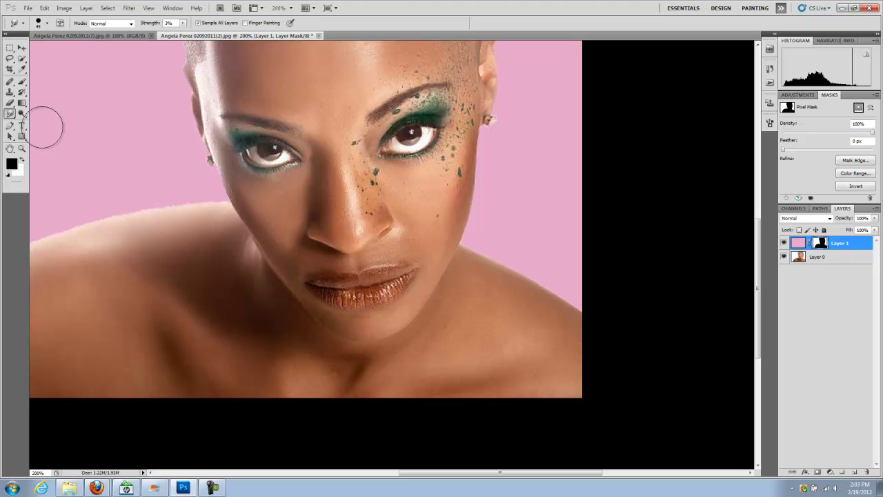
View the whole single-woman portrait at 66.67% and close its document without saving the changes.
{"action": "left_click", "coordinate": [22, 148]}
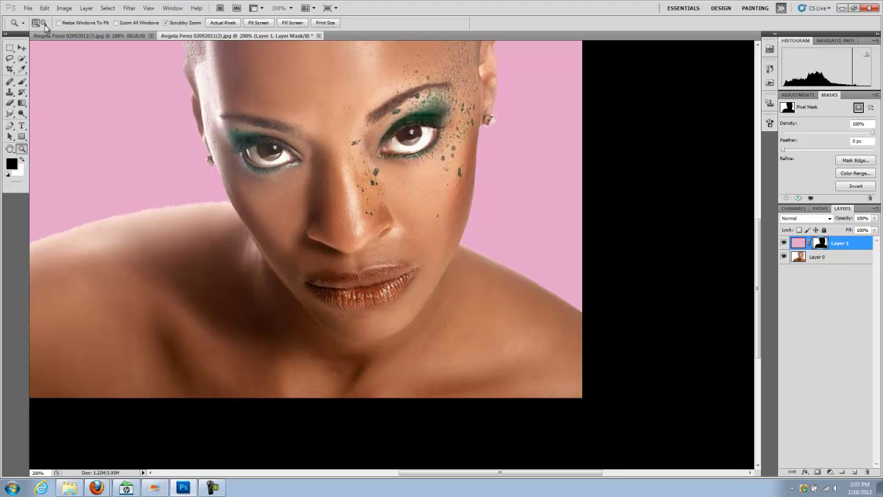
{"action": "left_click", "coordinate": [214, 225], "text": "alt"}
{"action": "left_click", "coordinate": [314, 218], "text": "alt"}
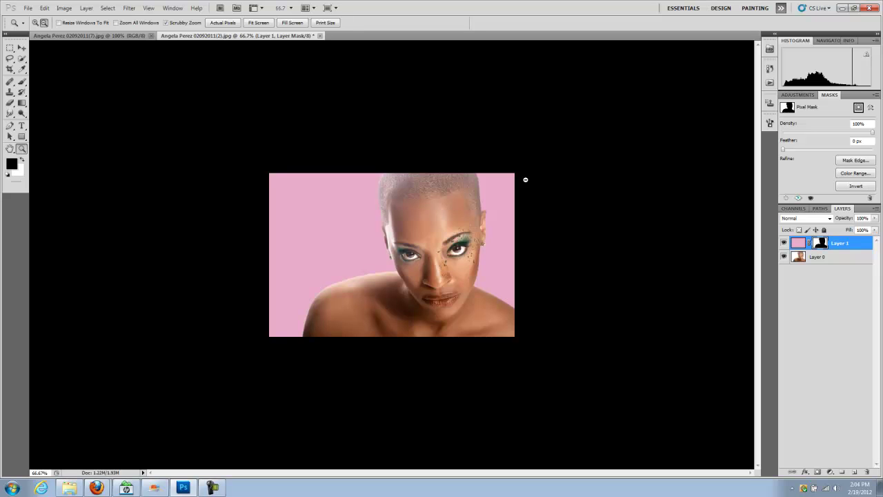
{"action": "left_click", "coordinate": [320, 36]}
{"action": "left_click", "coordinate": [442, 188]}
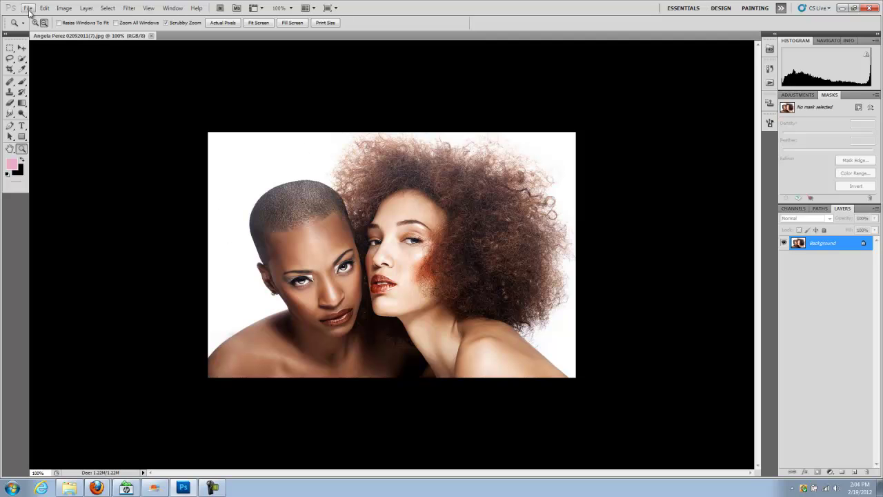
Add a new layer to the two-woman photo, fill it with the pink foreground color at 100% opacity, and set its blend mode to Multiply.
{"action": "left_click", "coordinate": [855, 472]}
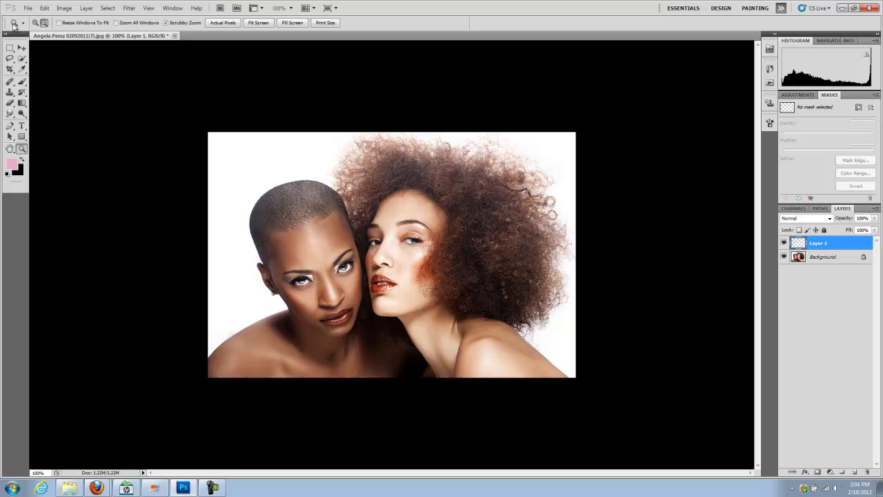
{"action": "left_click", "coordinate": [46, 8]}
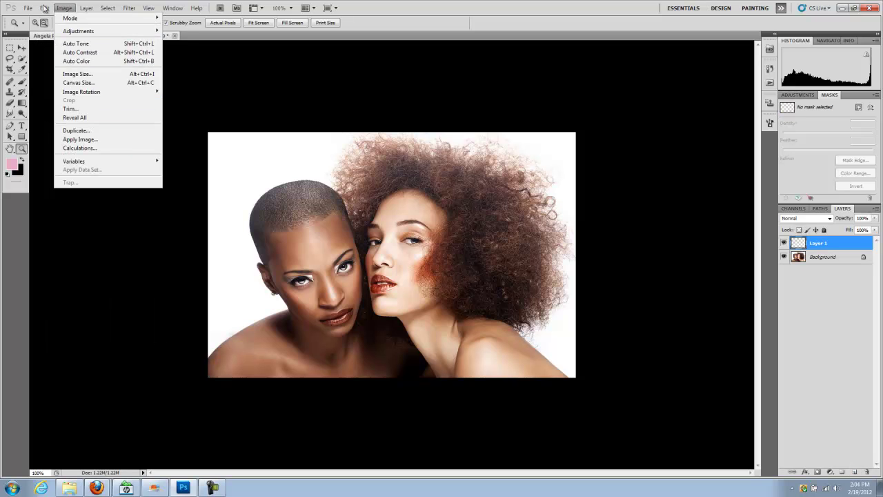
{"action": "left_click", "coordinate": [54, 139]}
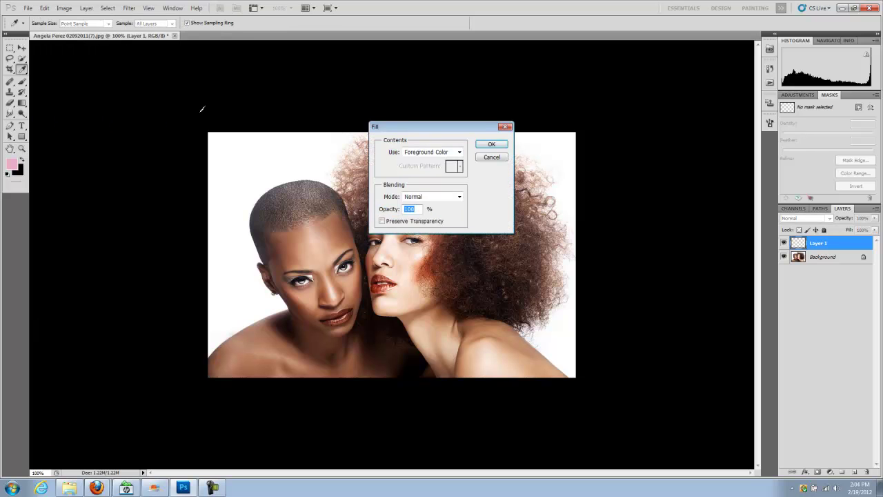
{"action": "left_click", "coordinate": [491, 144]}
{"action": "key", "text": "z"}
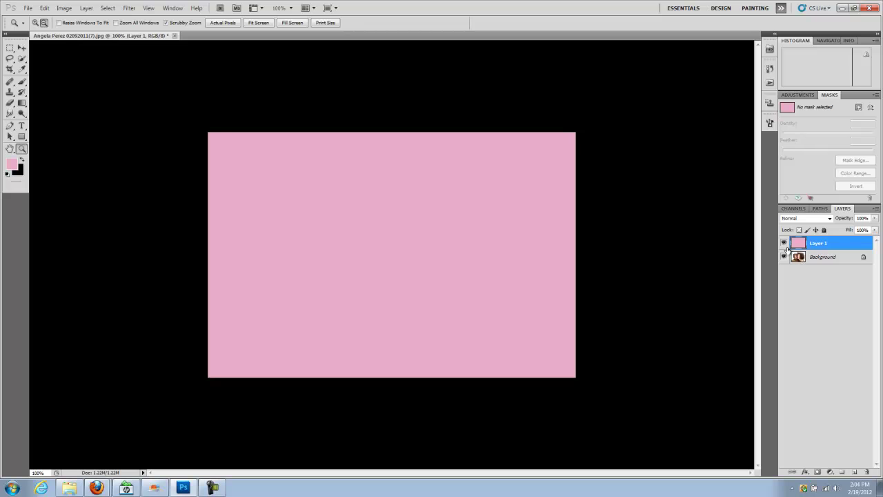
{"action": "left_click", "coordinate": [828, 218]}
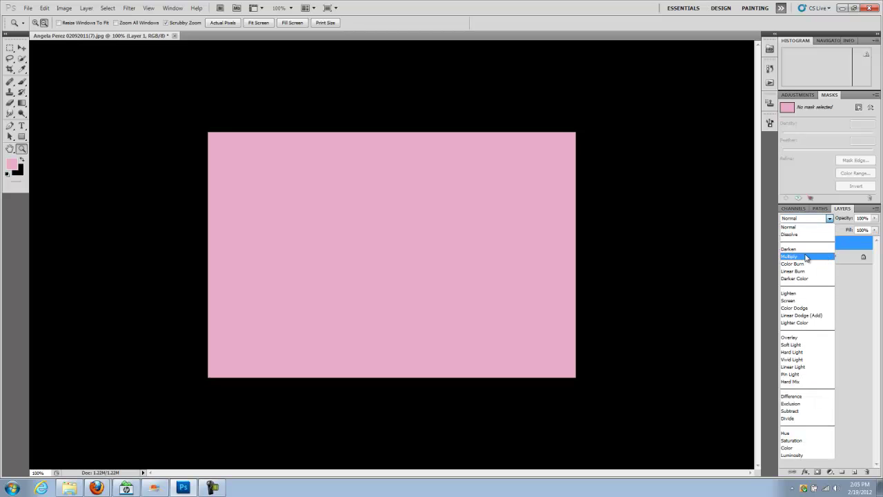
{"action": "left_click", "coordinate": [805, 256]}
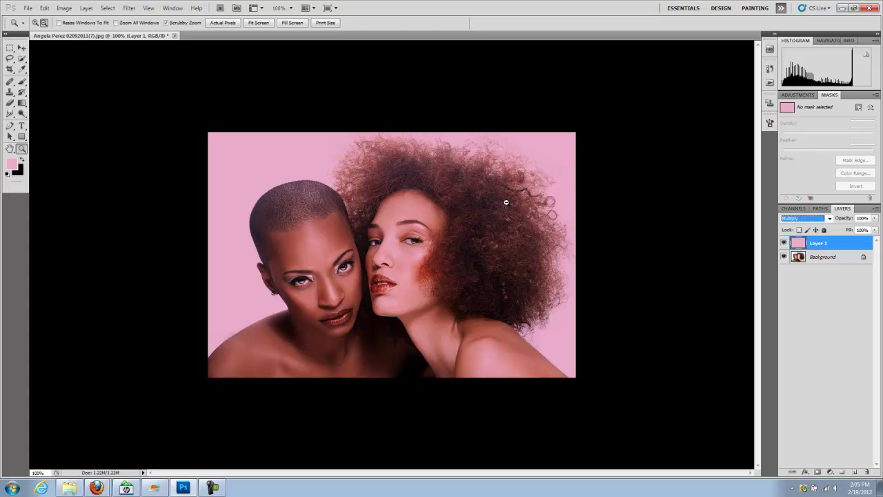
Compare the Background layer's Blue, Green and Red channels and duplicate the Blue channel.
{"action": "left_click", "coordinate": [818, 258]}
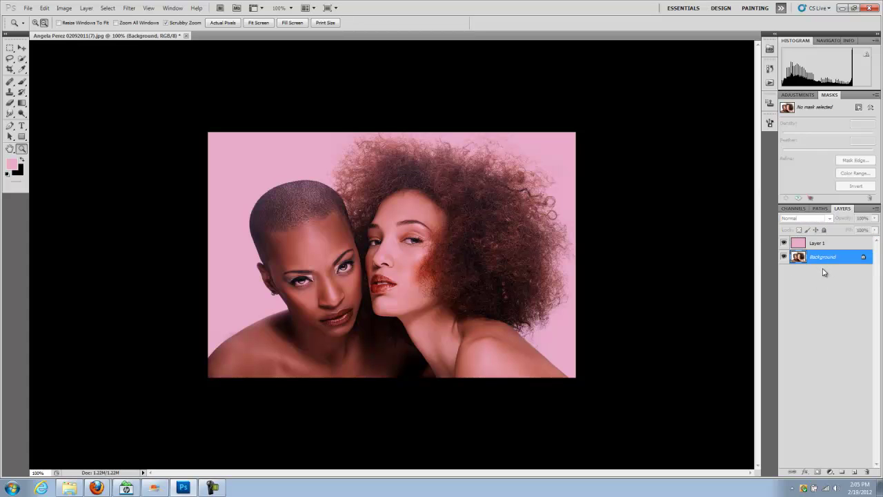
{"action": "left_click", "coordinate": [793, 208]}
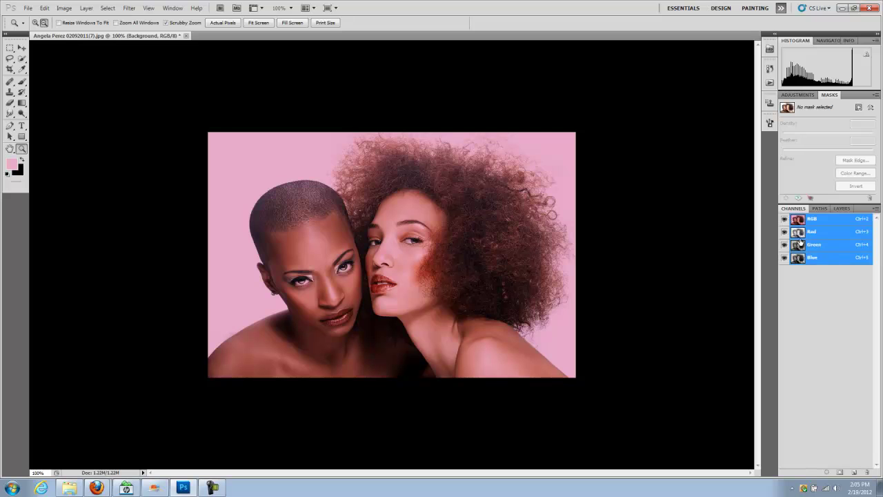
{"action": "left_click", "coordinate": [816, 259]}
{"action": "left_click", "coordinate": [817, 246]}
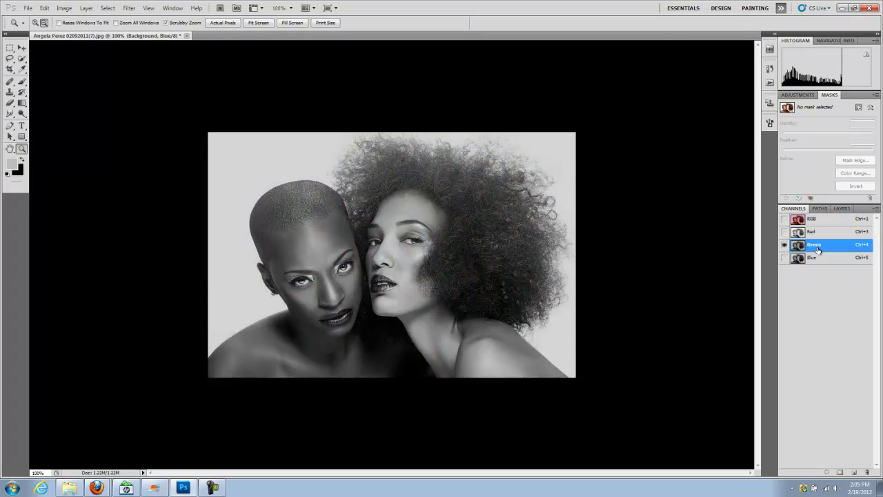
{"action": "left_click", "coordinate": [817, 235]}
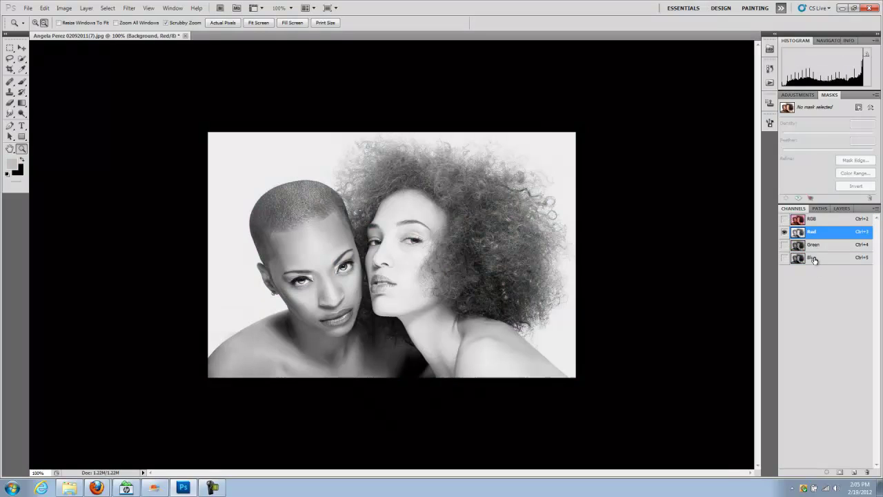
{"action": "left_click", "coordinate": [815, 261]}
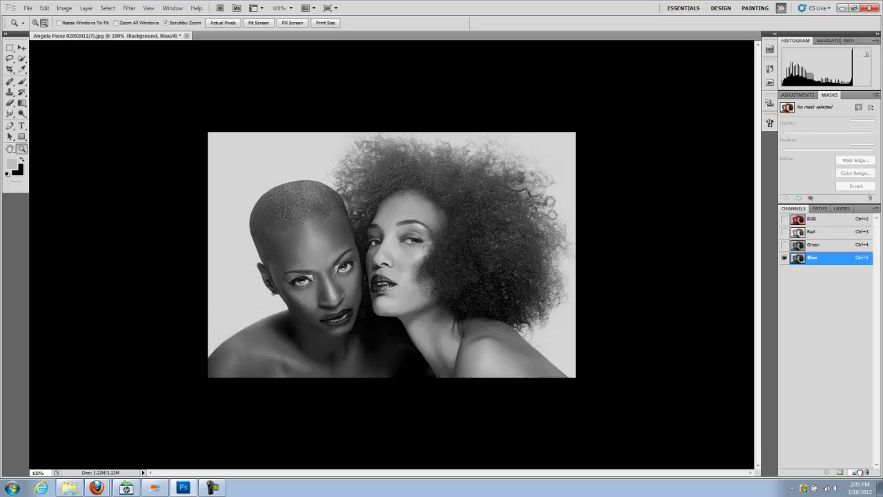
{"action": "left_click_drag", "start_coordinate": [854, 472], "coordinate": [855, 473]}
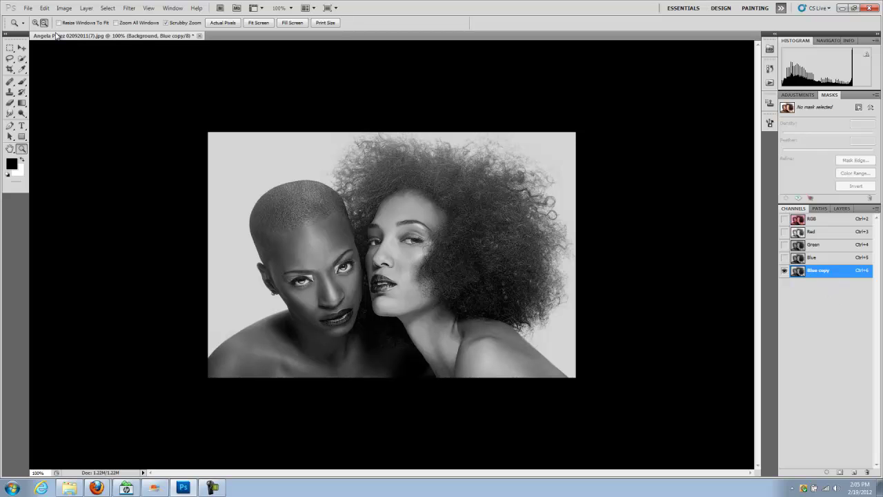
Apply Levels to the Blue copy channel with input black at 75 and input white at 210.
{"action": "left_click", "coordinate": [64, 8]}
{"action": "mouse_move", "coordinate": [81, 35]}
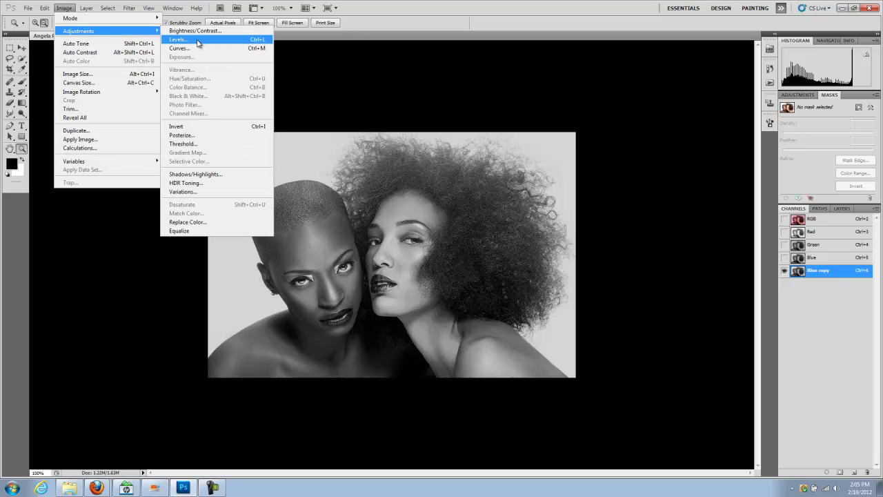
{"action": "left_click", "coordinate": [193, 42]}
{"action": "mouse_move", "coordinate": [673, 207]}
{"action": "left_mouse_down"}
{"action": "mouse_move", "coordinate": [652, 207]}
{"action": "mouse_move", "coordinate": [673, 207]}
{"action": "left_mouse_up"}
{"action": "left_click_drag", "start_coordinate": [556, 207], "coordinate": [591, 211]}
{"action": "left_click_drag", "start_coordinate": [673, 207], "coordinate": [652, 207]}
{"action": "key", "text": "z"}
{"action": "left_click", "coordinate": [704, 119]}
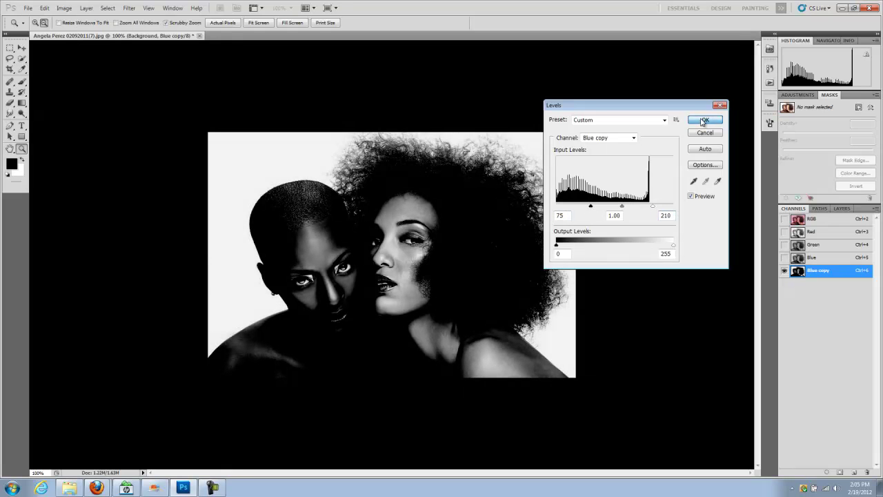
Burn the shadows of the short-haired woman's head and shoulders to black in the Blue copy channel, with exposure at 100%.
{"action": "left_click", "coordinate": [22, 114]}
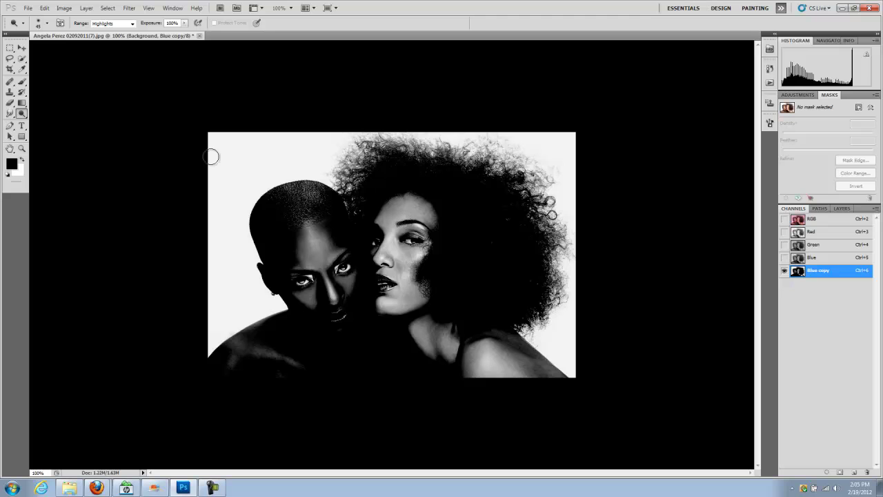
{"action": "left_click", "coordinate": [21, 114]}
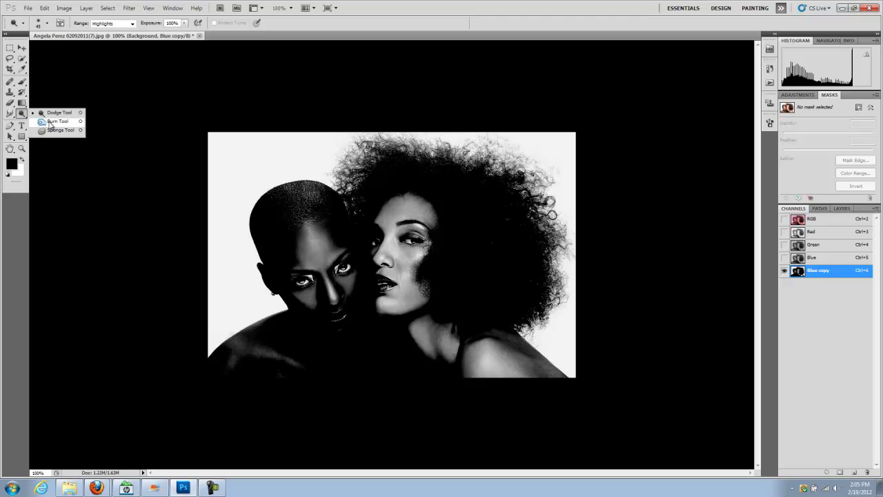
{"action": "left_click", "coordinate": [57, 121]}
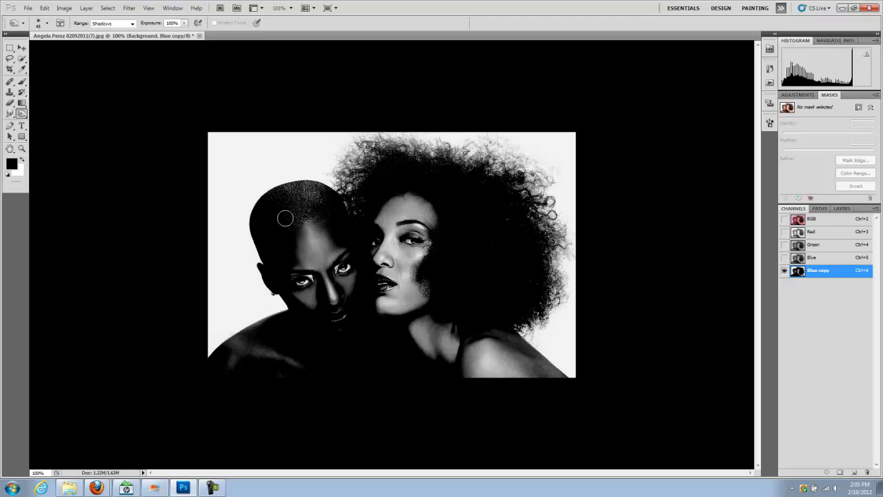
{"action": "mouse_move", "coordinate": [291, 277]}
{"action": "left_mouse_down"}
{"action": "mouse_move", "coordinate": [313, 310]}
{"action": "mouse_move", "coordinate": [321, 293]}
{"action": "mouse_move", "coordinate": [310, 253]}
{"action": "mouse_move", "coordinate": [328, 298]}
{"action": "mouse_move", "coordinate": [324, 244]}
{"action": "mouse_move", "coordinate": [344, 315]}
{"action": "mouse_move", "coordinate": [340, 252]}
{"action": "mouse_move", "coordinate": [350, 266]}
{"action": "mouse_move", "coordinate": [314, 255]}
{"action": "mouse_move", "coordinate": [289, 221]}
{"action": "mouse_move", "coordinate": [312, 196]}
{"action": "mouse_move", "coordinate": [323, 211]}
{"action": "mouse_move", "coordinate": [336, 202]}
{"action": "mouse_move", "coordinate": [254, 208]}
{"action": "mouse_move", "coordinate": [318, 194]}
{"action": "mouse_move", "coordinate": [284, 190]}
{"action": "mouse_move", "coordinate": [335, 204]}
{"action": "left_mouse_up"}
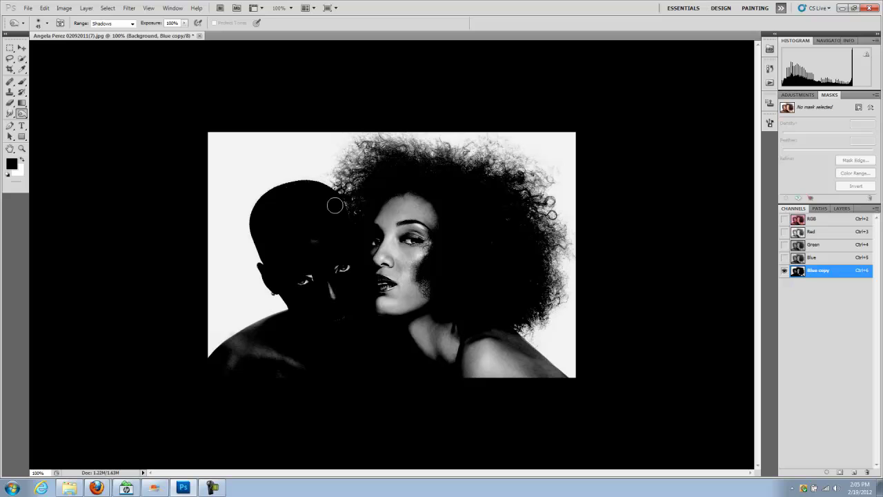
{"action": "mouse_move", "coordinate": [219, 363]}
{"action": "left_mouse_down"}
{"action": "mouse_move", "coordinate": [278, 336]}
{"action": "mouse_move", "coordinate": [267, 375]}
{"action": "mouse_move", "coordinate": [295, 376]}
{"action": "mouse_move", "coordinate": [269, 374]}
{"action": "mouse_move", "coordinate": [242, 339]}
{"action": "mouse_move", "coordinate": [207, 359]}
{"action": "left_mouse_up"}
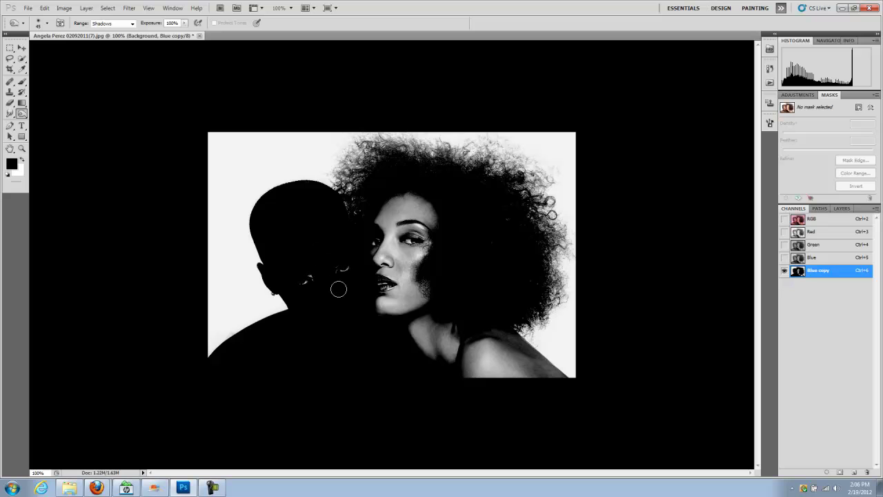
Burn the curly-haired woman's face, neck and shoulder to black and paint over the light specks left inside both figures.
{"action": "mouse_move", "coordinate": [386, 207]}
{"action": "left_mouse_down"}
{"action": "mouse_move", "coordinate": [388, 330]}
{"action": "mouse_move", "coordinate": [421, 311]}
{"action": "mouse_move", "coordinate": [422, 295]}
{"action": "mouse_move", "coordinate": [434, 378]}
{"action": "mouse_move", "coordinate": [450, 382]}
{"action": "mouse_move", "coordinate": [457, 356]}
{"action": "mouse_move", "coordinate": [476, 387]}
{"action": "mouse_move", "coordinate": [496, 388]}
{"action": "mouse_move", "coordinate": [481, 335]}
{"action": "mouse_move", "coordinate": [497, 397]}
{"action": "mouse_move", "coordinate": [517, 388]}
{"action": "mouse_move", "coordinate": [529, 394]}
{"action": "mouse_move", "coordinate": [569, 389]}
{"action": "left_mouse_up"}
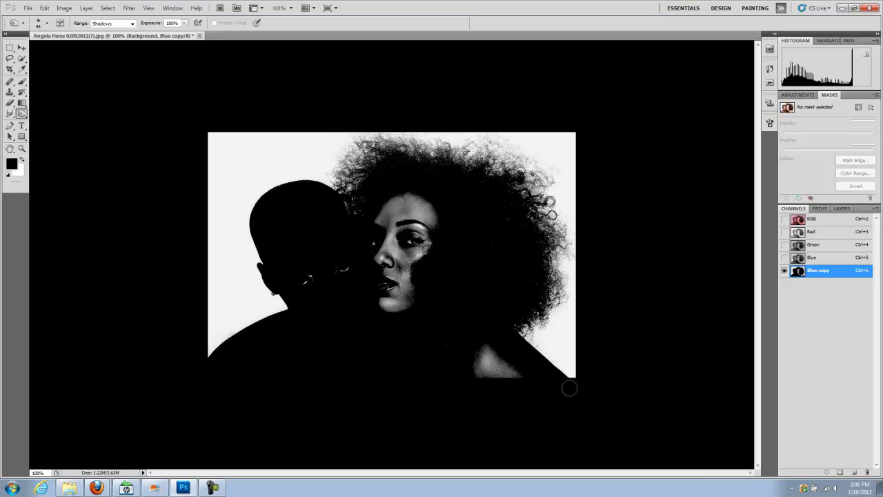
{"action": "mouse_move", "coordinate": [508, 399]}
{"action": "left_mouse_down"}
{"action": "mouse_move", "coordinate": [439, 333]}
{"action": "mouse_move", "coordinate": [414, 287]}
{"action": "mouse_move", "coordinate": [394, 336]}
{"action": "mouse_move", "coordinate": [389, 315]}
{"action": "mouse_move", "coordinate": [412, 269]}
{"action": "mouse_move", "coordinate": [381, 306]}
{"action": "mouse_move", "coordinate": [401, 217]}
{"action": "mouse_move", "coordinate": [390, 222]}
{"action": "mouse_move", "coordinate": [386, 258]}
{"action": "mouse_move", "coordinate": [399, 257]}
{"action": "mouse_move", "coordinate": [421, 212]}
{"action": "mouse_move", "coordinate": [425, 249]}
{"action": "mouse_move", "coordinate": [433, 206]}
{"action": "mouse_move", "coordinate": [385, 207]}
{"action": "left_mouse_up"}
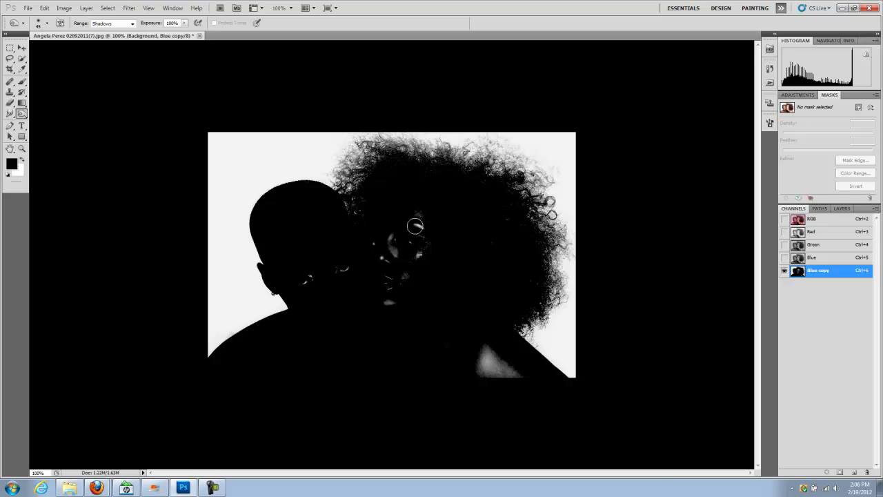
{"action": "mouse_move", "coordinate": [458, 341]}
{"action": "left_mouse_down"}
{"action": "mouse_move", "coordinate": [489, 404]}
{"action": "mouse_move", "coordinate": [490, 365]}
{"action": "mouse_move", "coordinate": [489, 383]}
{"action": "mouse_move", "coordinate": [504, 375]}
{"action": "left_mouse_up"}
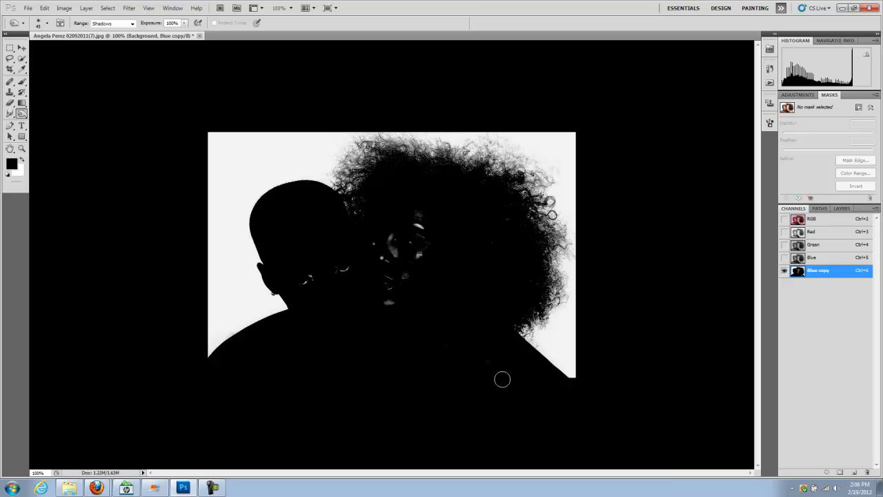
{"action": "mouse_move", "coordinate": [388, 288]}
{"action": "left_mouse_down"}
{"action": "mouse_move", "coordinate": [392, 231]}
{"action": "mouse_move", "coordinate": [381, 291]}
{"action": "left_mouse_up"}
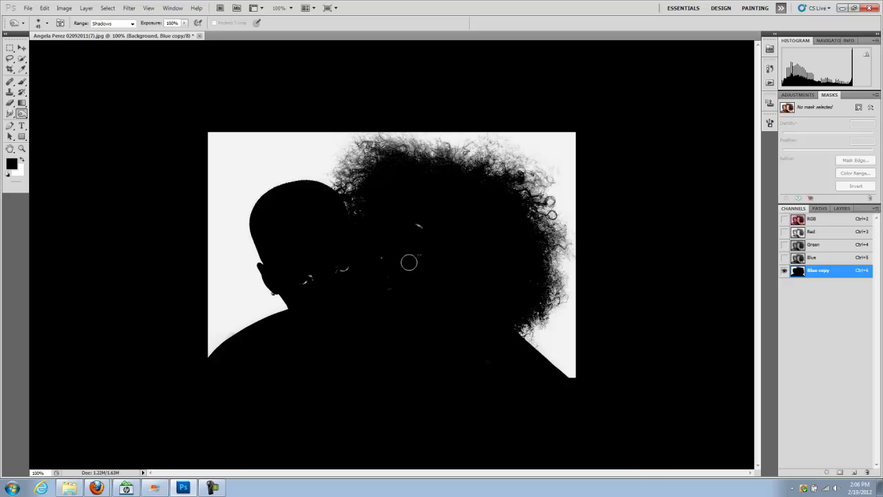
{"action": "left_click", "coordinate": [22, 81]}
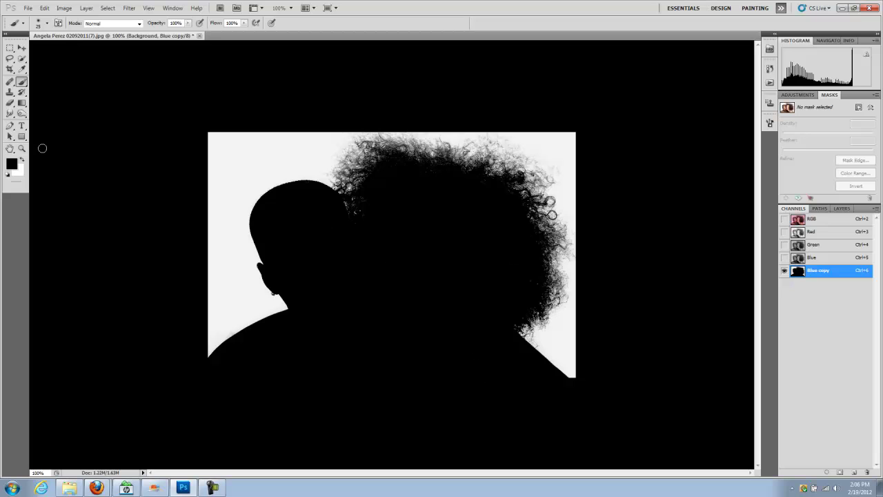
Dodge the highlights around the outer edge of the curly hair with a 175 px brush at 100% exposure.
{"action": "left_click", "coordinate": [25, 113]}
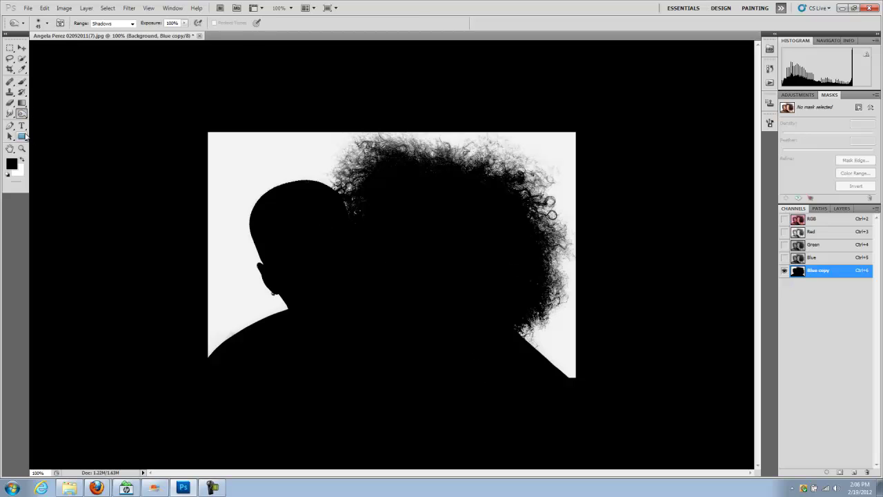
{"action": "left_click_drag", "start_coordinate": [25, 118], "coordinate": [63, 116]}
{"action": "key", "text": "bracketright"}
{"action": "key", "text": "bracketright"}
{"action": "key", "text": "bracketright"}
{"action": "key", "text": "bracketright"}
{"action": "key", "text": "bracketright"}
{"action": "key", "text": "bracketright"}
{"action": "key", "text": "bracketright"}
{"action": "key", "text": "bracketright"}
{"action": "key", "text": "bracketright"}
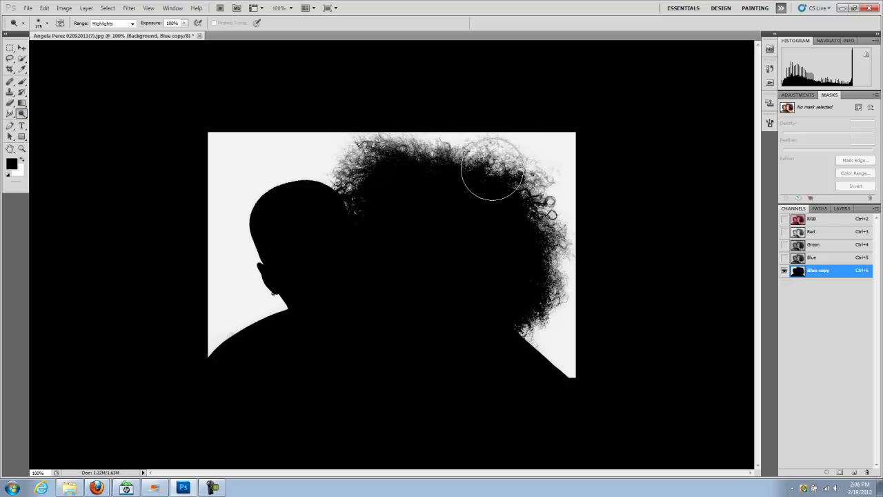
{"action": "mouse_move", "coordinate": [503, 176]}
{"action": "left_mouse_down"}
{"action": "mouse_move", "coordinate": [394, 159]}
{"action": "mouse_move", "coordinate": [353, 180]}
{"action": "mouse_move", "coordinate": [374, 157]}
{"action": "mouse_move", "coordinate": [500, 165]}
{"action": "mouse_move", "coordinate": [540, 188]}
{"action": "mouse_move", "coordinate": [549, 293]}
{"action": "mouse_move", "coordinate": [538, 310]}
{"action": "mouse_move", "coordinate": [517, 314]}
{"action": "mouse_move", "coordinate": [553, 302]}
{"action": "mouse_move", "coordinate": [561, 281]}
{"action": "mouse_move", "coordinate": [539, 191]}
{"action": "mouse_move", "coordinate": [518, 166]}
{"action": "mouse_move", "coordinate": [382, 151]}
{"action": "left_mouse_up"}
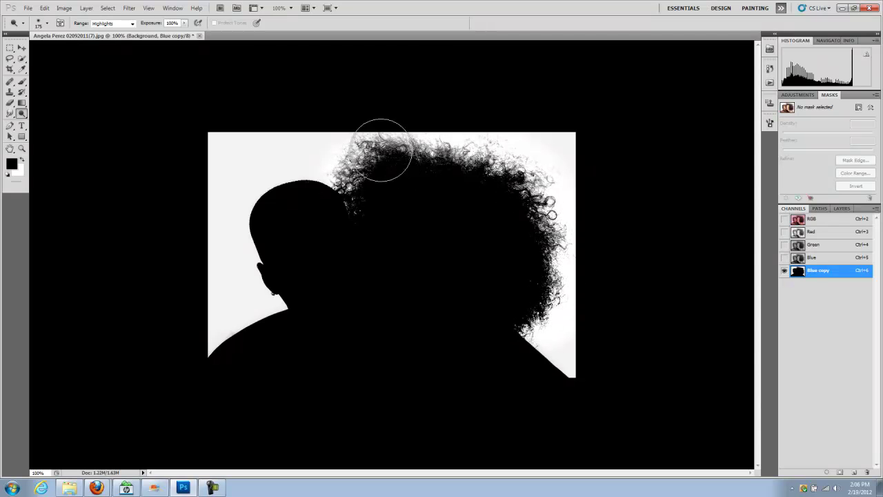
Step back through the last dodge strokes on the hair and reduce the dodge brush size to 125 px.
{"action": "left_click", "coordinate": [44, 7]}
{"action": "left_click", "coordinate": [57, 35]}
{"action": "left_click", "coordinate": [45, 9]}
{"action": "left_click", "coordinate": [41, 33]}
{"action": "key", "text": "bracketleft"}
{"action": "key", "text": "bracketleft"}
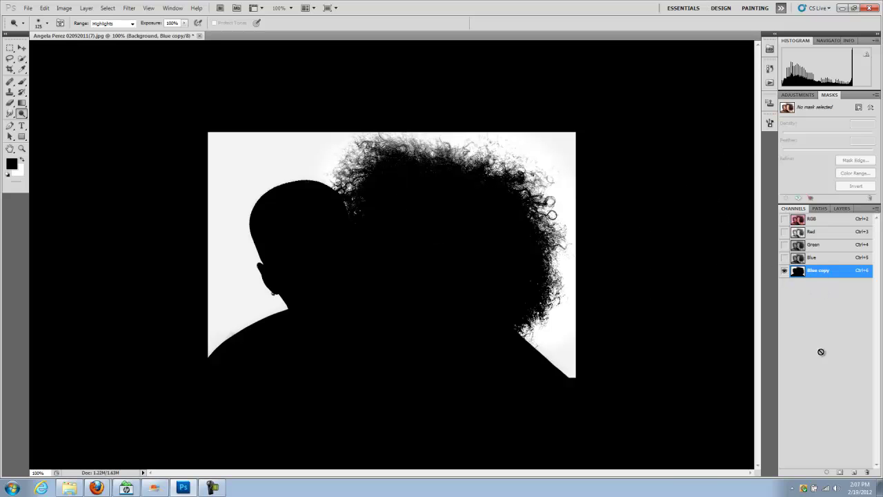
Load the Blue copy channel as a selection and add it as a layer mask on the pink Layer 1.
{"action": "left_click", "coordinate": [828, 472]}
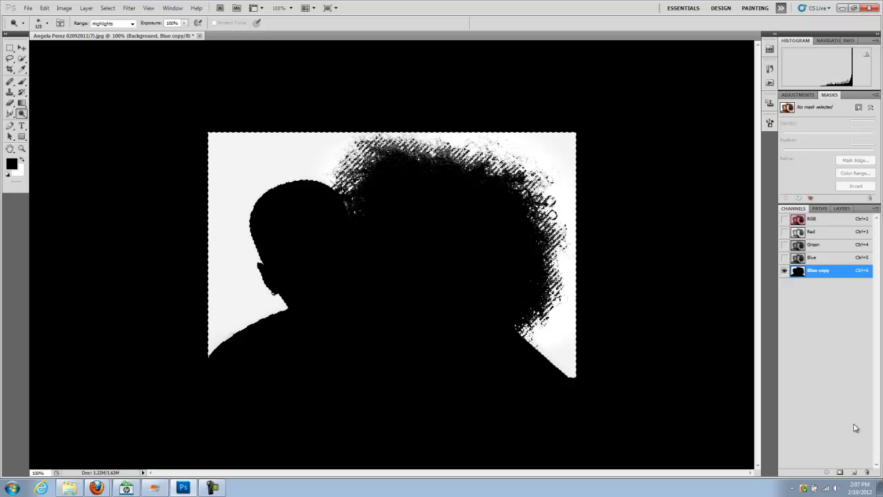
{"action": "left_click", "coordinate": [842, 209]}
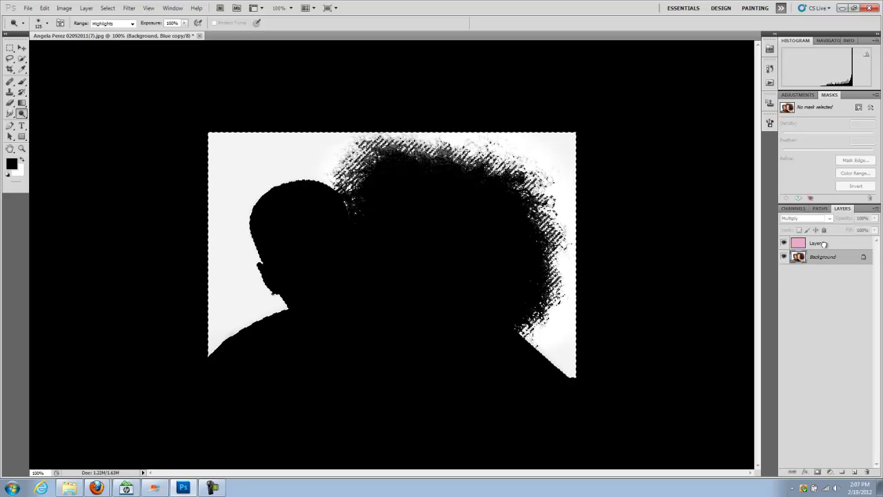
{"action": "left_click", "coordinate": [799, 244]}
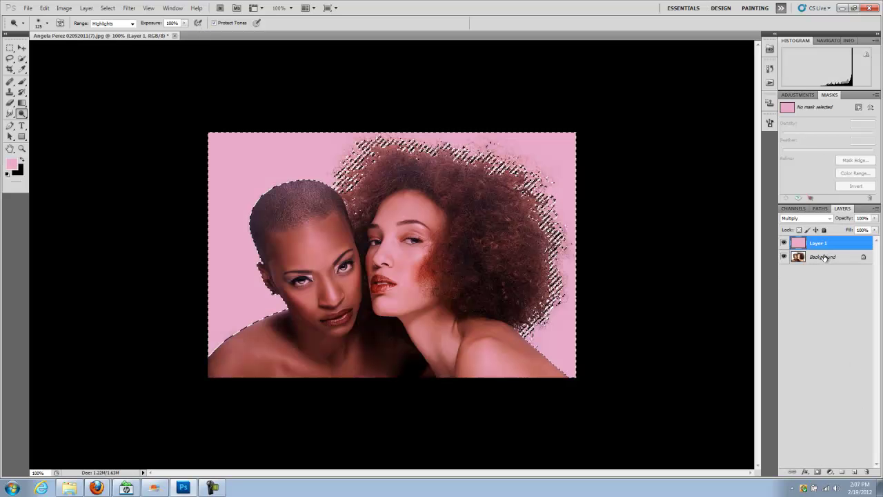
{"action": "left_click", "coordinate": [810, 472]}
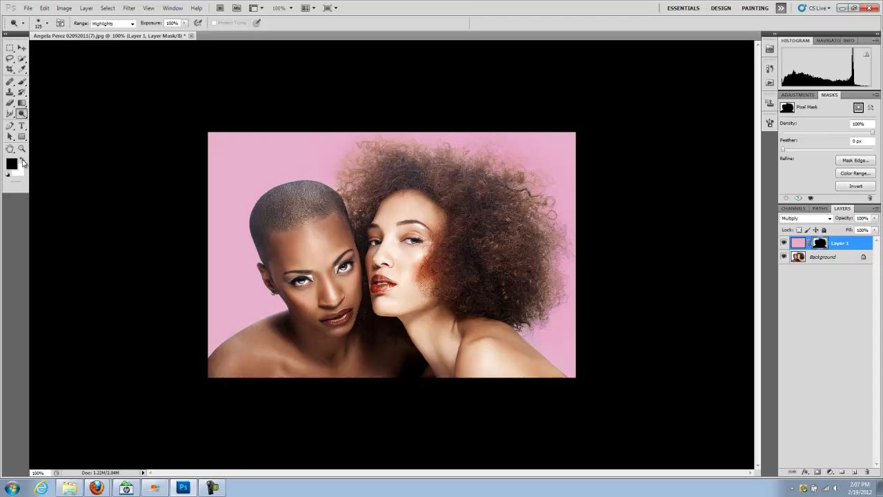
Try painting black on the Layer 1 mask along the curly hair's upper edge with a 125 px brush at 28% opacity.
{"action": "left_click", "coordinate": [25, 83]}
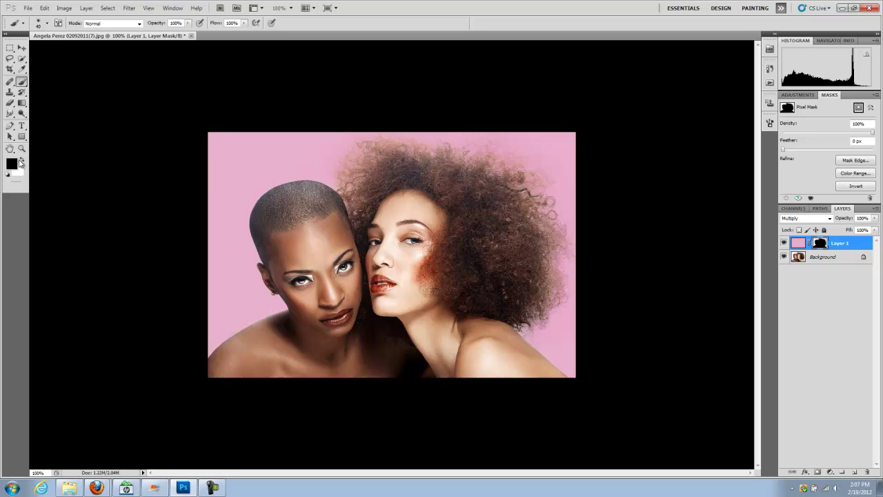
{"action": "key", "text": "bracketright"}
{"action": "key", "text": "bracketright"}
{"action": "key", "text": "bracketright"}
{"action": "key", "text": "bracketright"}
{"action": "key", "text": "bracketright"}
{"action": "left_click_drag", "start_coordinate": [187, 28], "coordinate": [156, 34]}
{"action": "key", "text": "bracketright"}
{"action": "key", "text": "bracketright"}
{"action": "mouse_move", "coordinate": [458, 144]}
{"action": "left_mouse_down"}
{"action": "mouse_move", "coordinate": [504, 147]}
{"action": "mouse_move", "coordinate": [514, 169]}
{"action": "left_mouse_up"}
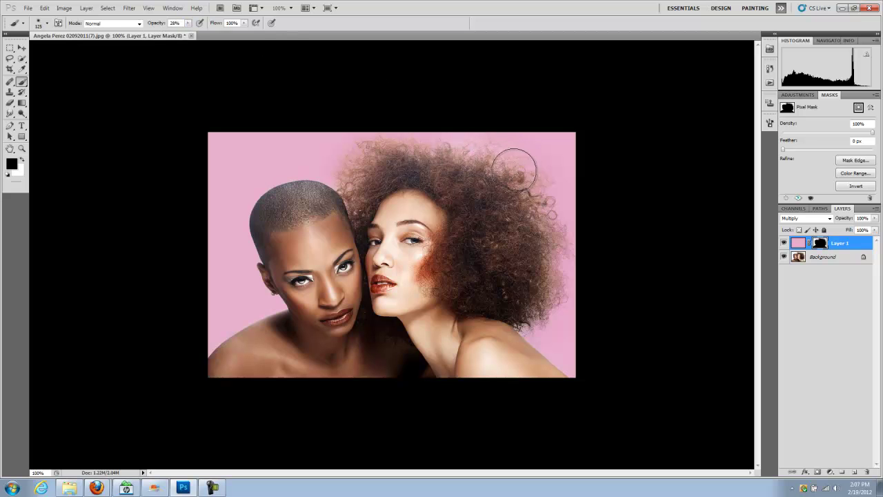
{"action": "left_click", "coordinate": [44, 7]}
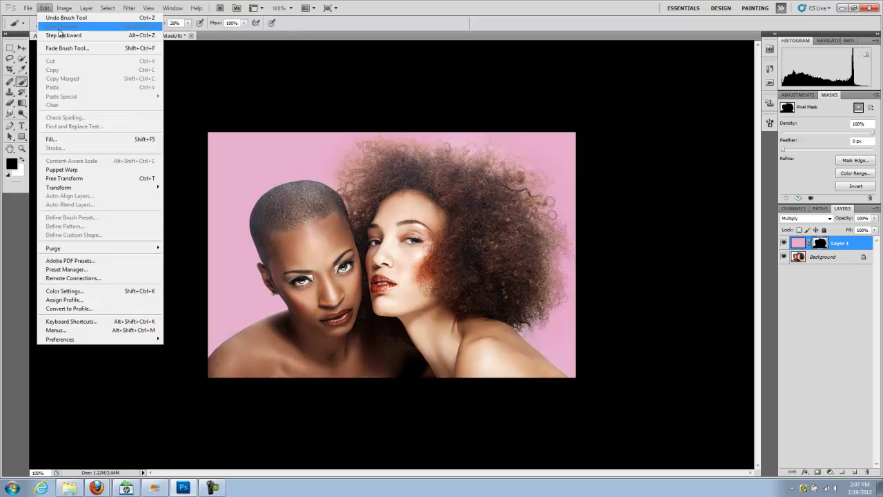
{"action": "left_click", "coordinate": [63, 35]}
Try softening the mask over the upper curls with a 90 px black brush at 28% opacity.
{"action": "mouse_move", "coordinate": [490, 184]}
{"action": "left_mouse_down"}
{"action": "mouse_move", "coordinate": [557, 276]}
{"action": "mouse_move", "coordinate": [554, 246]}
{"action": "mouse_move", "coordinate": [505, 213]}
{"action": "mouse_move", "coordinate": [532, 204]}
{"action": "mouse_move", "coordinate": [539, 216]}
{"action": "mouse_move", "coordinate": [536, 201]}
{"action": "mouse_move", "coordinate": [516, 182]}
{"action": "mouse_move", "coordinate": [460, 168]}
{"action": "mouse_move", "coordinate": [494, 170]}
{"action": "left_mouse_up"}
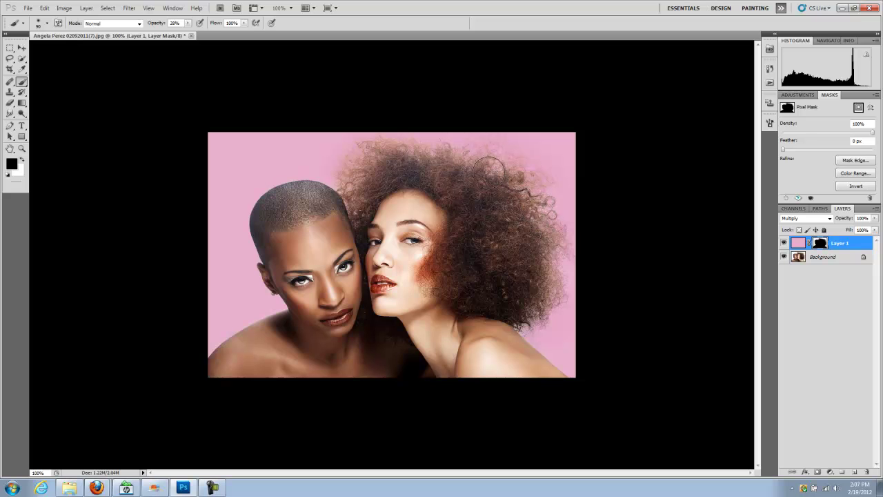
{"action": "left_click", "coordinate": [46, 9]}
{"action": "left_click", "coordinate": [69, 36]}
Set the brush opacity to 15% and paint black on the mask around the upper and outer edges of the curly hair.
{"action": "left_click", "coordinate": [188, 23]}
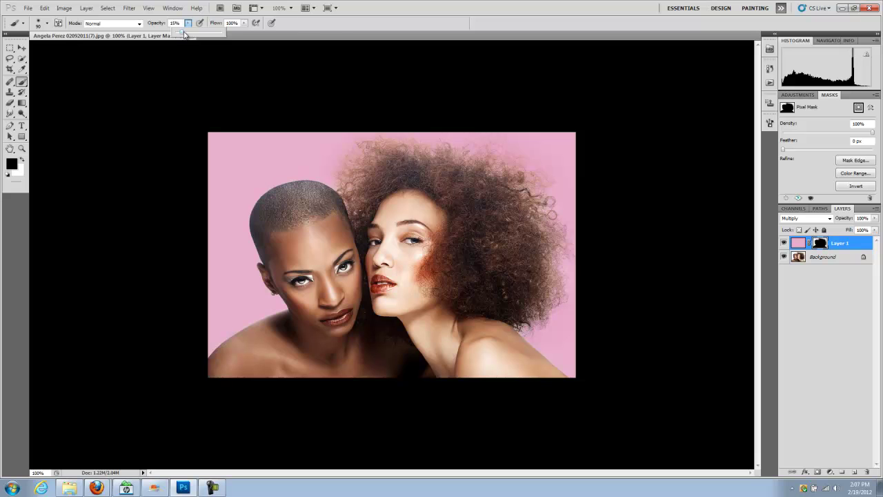
{"action": "left_click", "coordinate": [524, 170]}
{"action": "mouse_move", "coordinate": [495, 159]}
{"action": "left_mouse_down"}
{"action": "mouse_move", "coordinate": [492, 145]}
{"action": "mouse_move", "coordinate": [527, 154]}
{"action": "mouse_move", "coordinate": [547, 180]}
{"action": "mouse_move", "coordinate": [543, 202]}
{"action": "mouse_move", "coordinate": [555, 207]}
{"action": "mouse_move", "coordinate": [527, 279]}
{"action": "mouse_move", "coordinate": [555, 295]}
{"action": "mouse_move", "coordinate": [522, 312]}
{"action": "mouse_move", "coordinate": [541, 319]}
{"action": "mouse_move", "coordinate": [523, 315]}
{"action": "mouse_move", "coordinate": [532, 321]}
{"action": "left_mouse_up"}
{"action": "mouse_move", "coordinate": [369, 168]}
{"action": "left_mouse_down"}
{"action": "mouse_move", "coordinate": [352, 180]}
{"action": "mouse_move", "coordinate": [351, 165]}
{"action": "mouse_move", "coordinate": [413, 159]}
{"action": "left_mouse_up"}
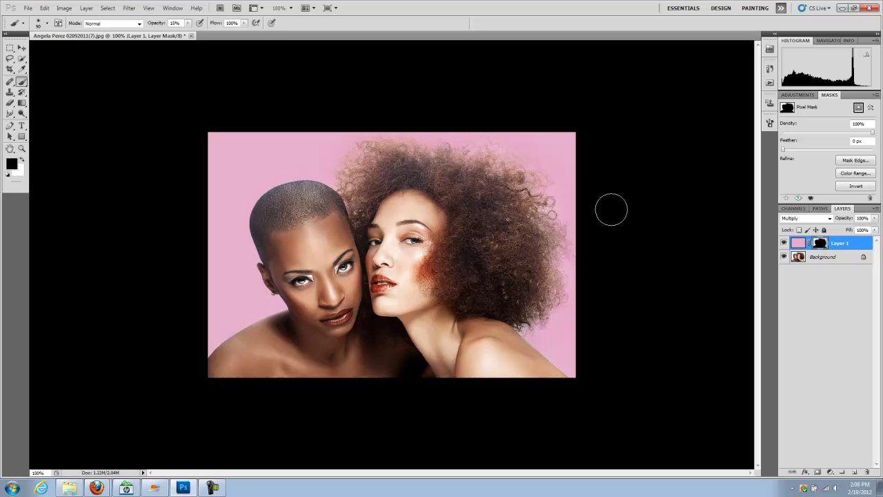
Switch the painting color to white and touch up the mask along the outer edge of the curls beside the pink background.
{"action": "left_click", "coordinate": [21, 159]}
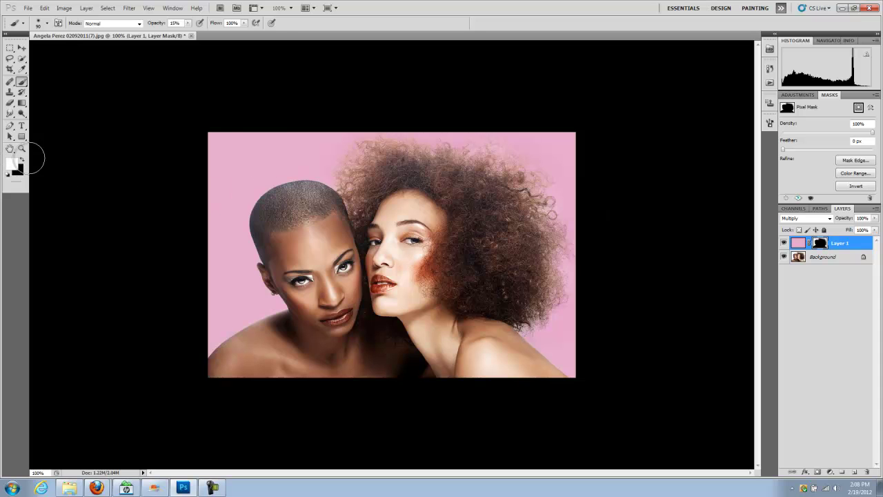
{"action": "mouse_move", "coordinate": [568, 205]}
{"action": "left_mouse_down"}
{"action": "mouse_move", "coordinate": [545, 211]}
{"action": "mouse_move", "coordinate": [539, 224]}
{"action": "mouse_move", "coordinate": [556, 220]}
{"action": "left_mouse_up"}
{"action": "left_click", "coordinate": [22, 149]}
{"action": "key", "text": "ctrl+minus"}
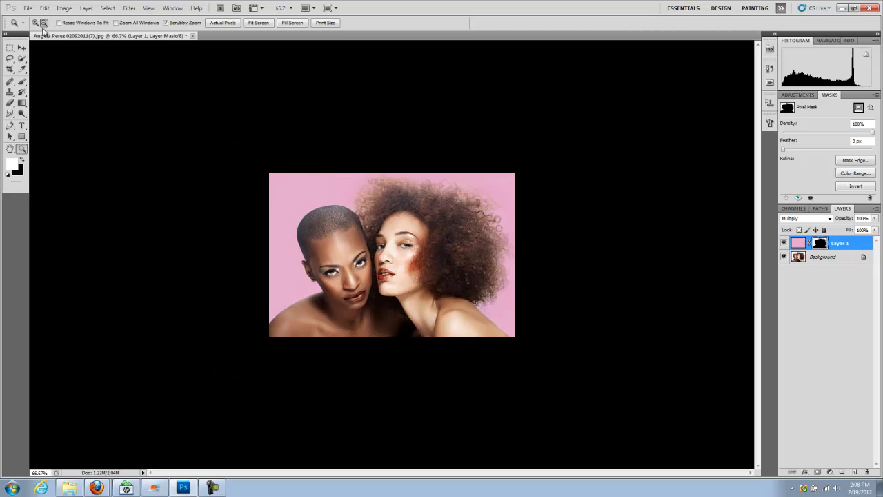
{"action": "left_click", "coordinate": [405, 266]}
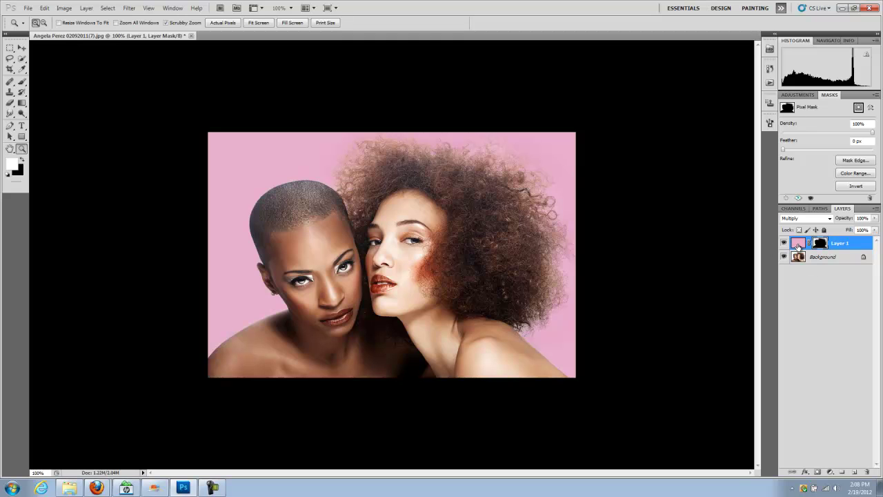
Try recoloring the pink fill of Layer 1 with Hue/Saturation at a hue of +180.
{"action": "left_click", "coordinate": [798, 244]}
{"action": "left_click", "coordinate": [64, 8]}
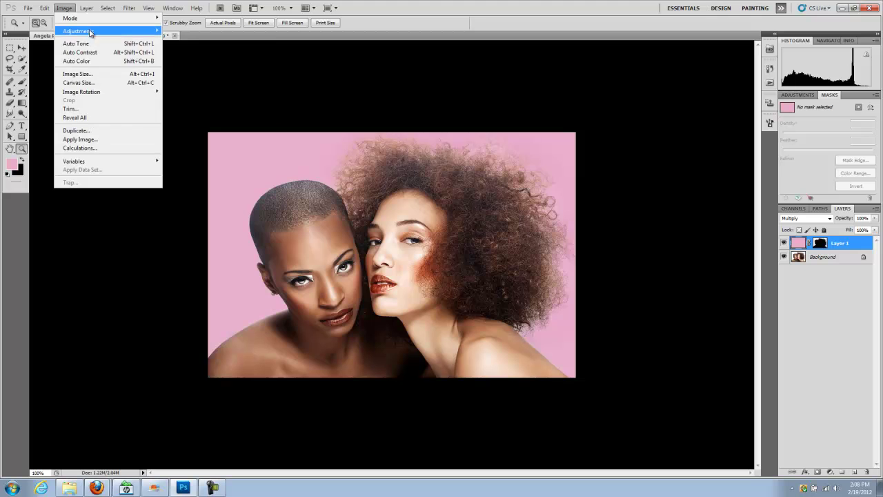
{"action": "mouse_move", "coordinate": [96, 31]}
{"action": "left_click", "coordinate": [193, 78]}
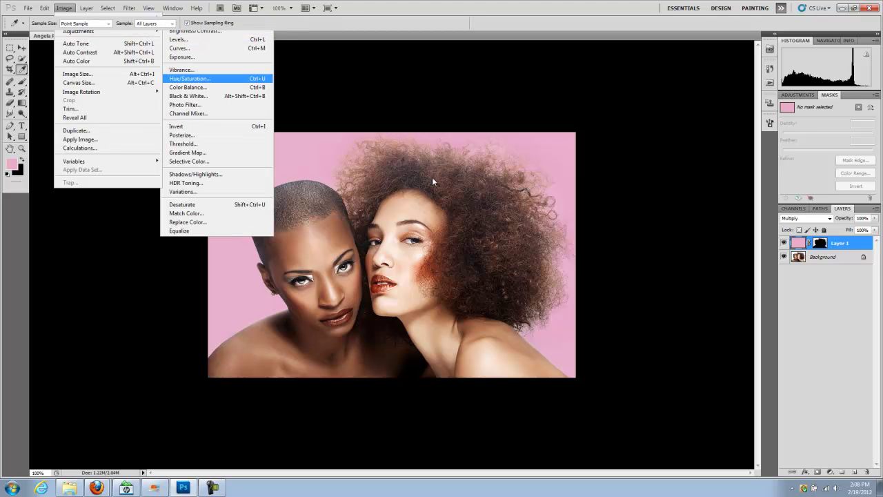
{"action": "left_click_drag", "start_coordinate": [119, 296], "coordinate": [228, 316]}
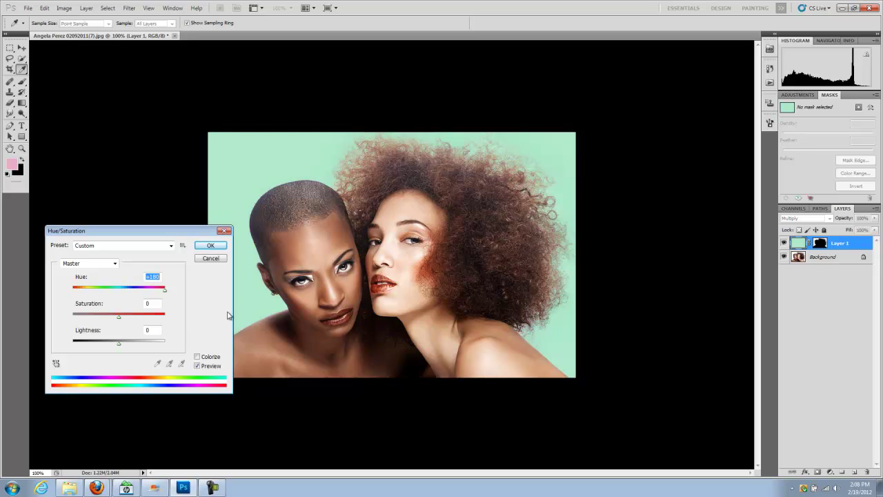
{"action": "left_click_drag", "start_coordinate": [172, 310], "coordinate": [106, 301]}
{"action": "type", "text": "180"}
{"action": "left_click", "coordinate": [211, 258]}
{"action": "key", "text": "z"}
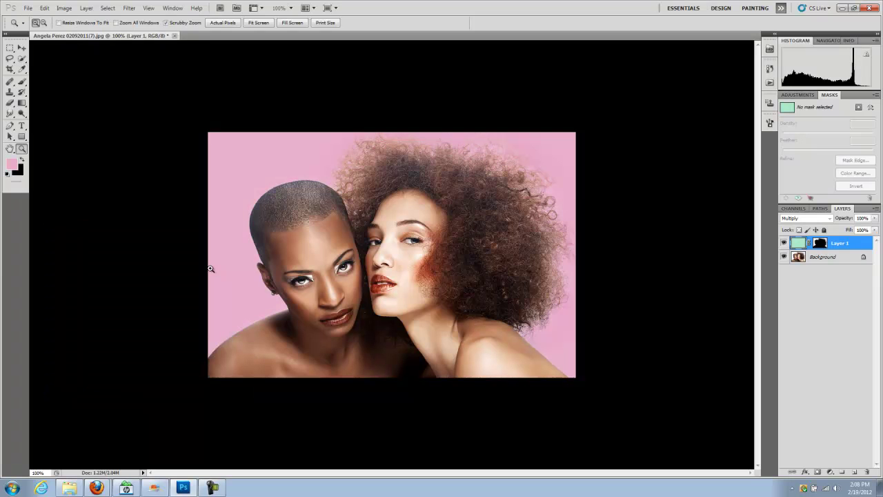